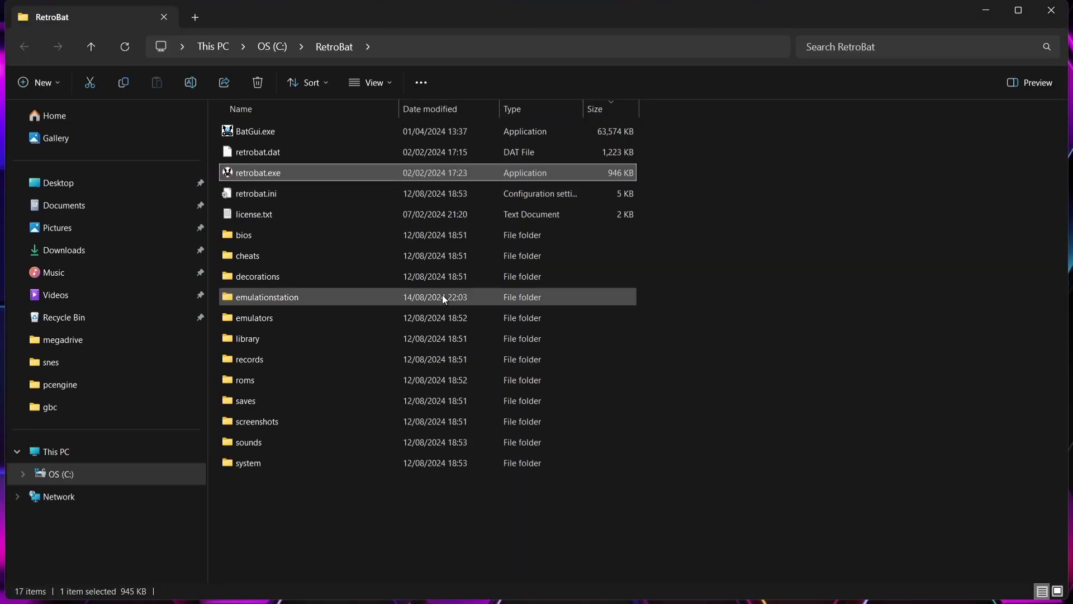
- Open roms\ikemen and drag the SvC_EX.pc, Street Fighter X.pc and THE QUEEN OF FIGHTERS.pc folders in from the Desktop
double_click(349, 378)
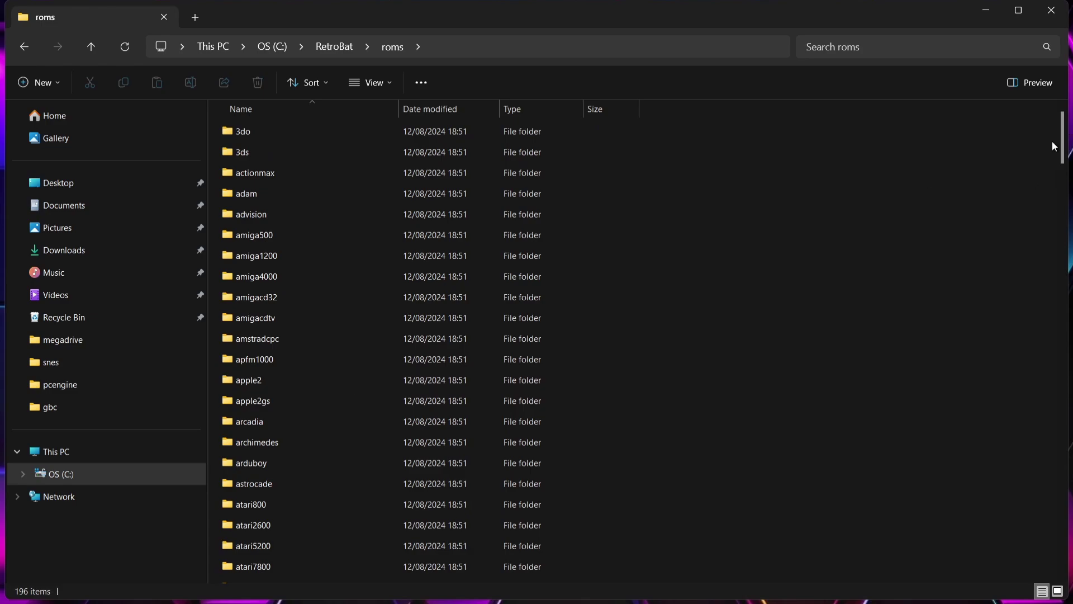
drag(1062, 138, 1063, 304)
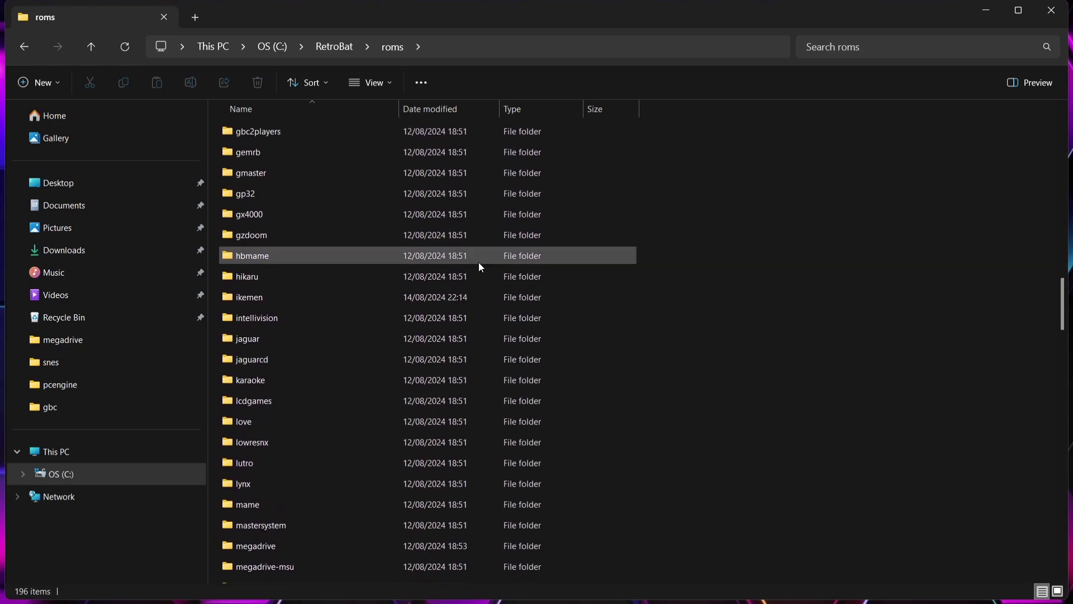
double_click(265, 299)
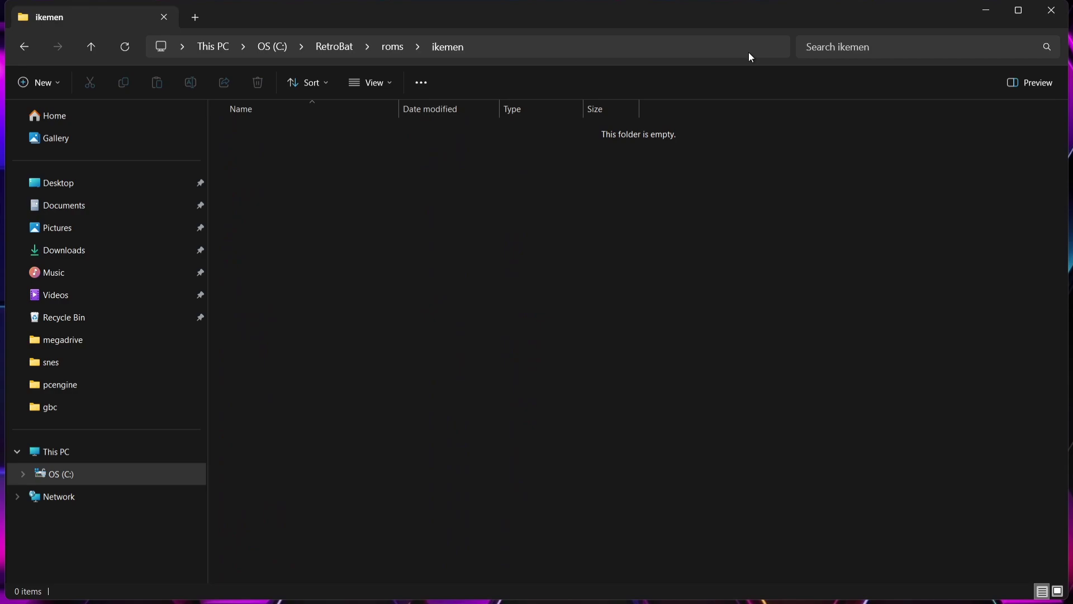
double_click(510, 11)
drag(295, 103, 622, 226)
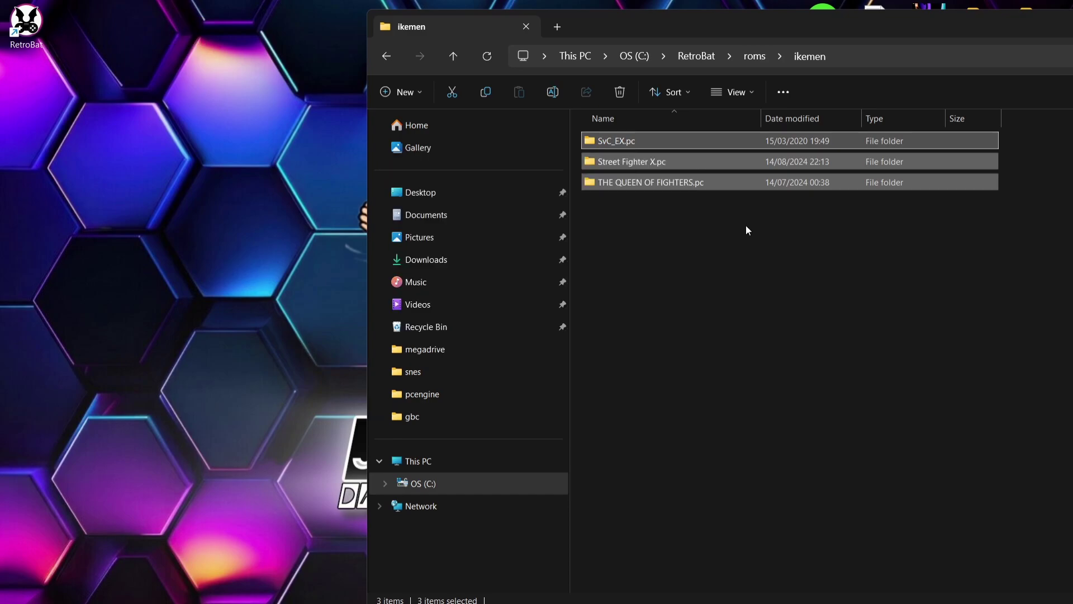
- Maximize Explorer and open the Street Fighter X.pc folder to view its contents
click(745, 225)
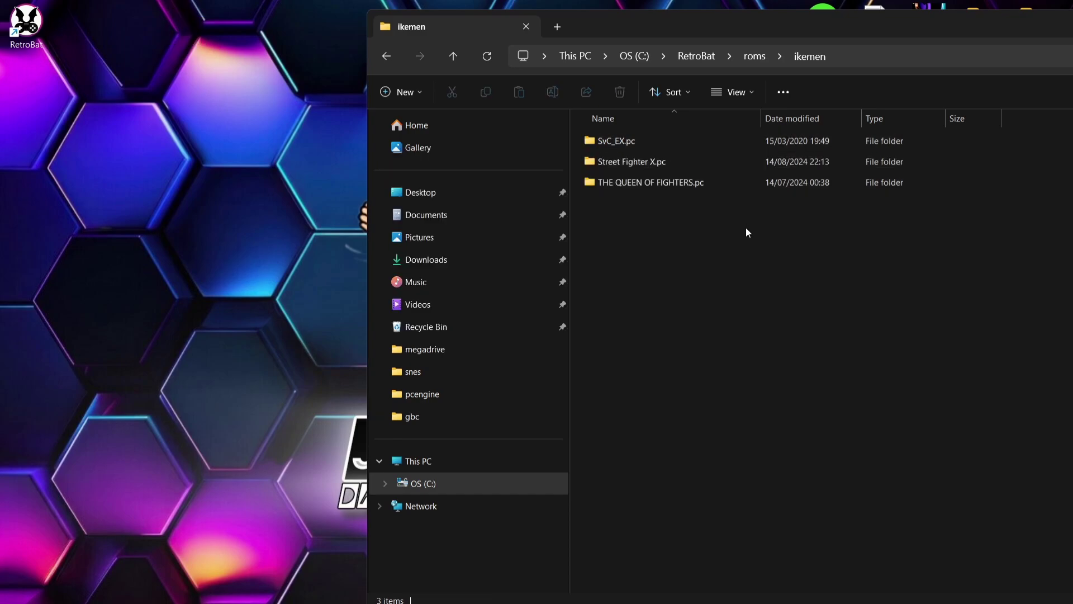
double_click(618, 15)
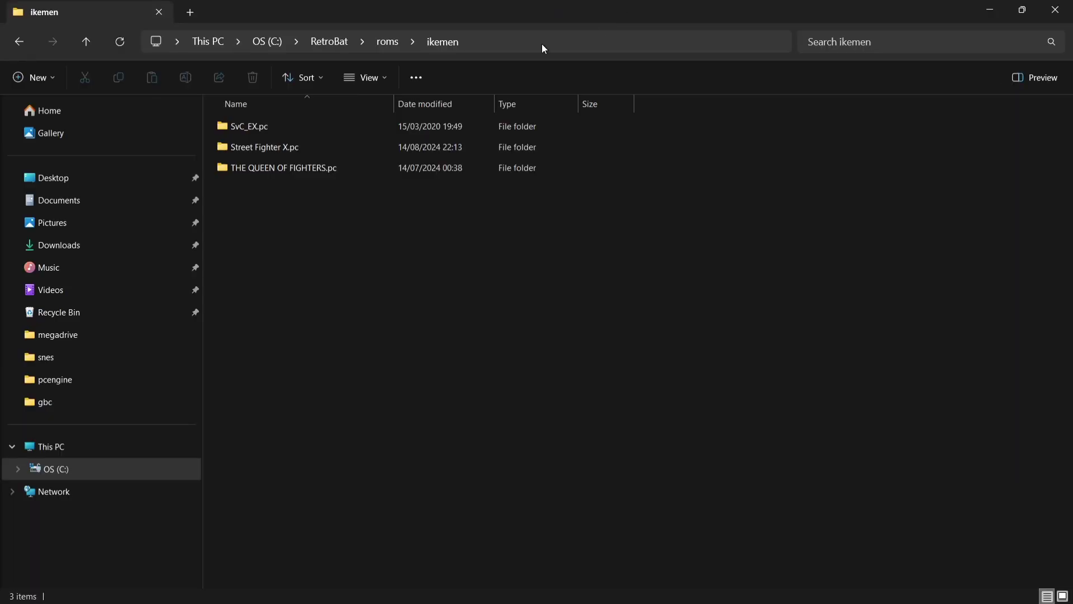
double_click(315, 148)
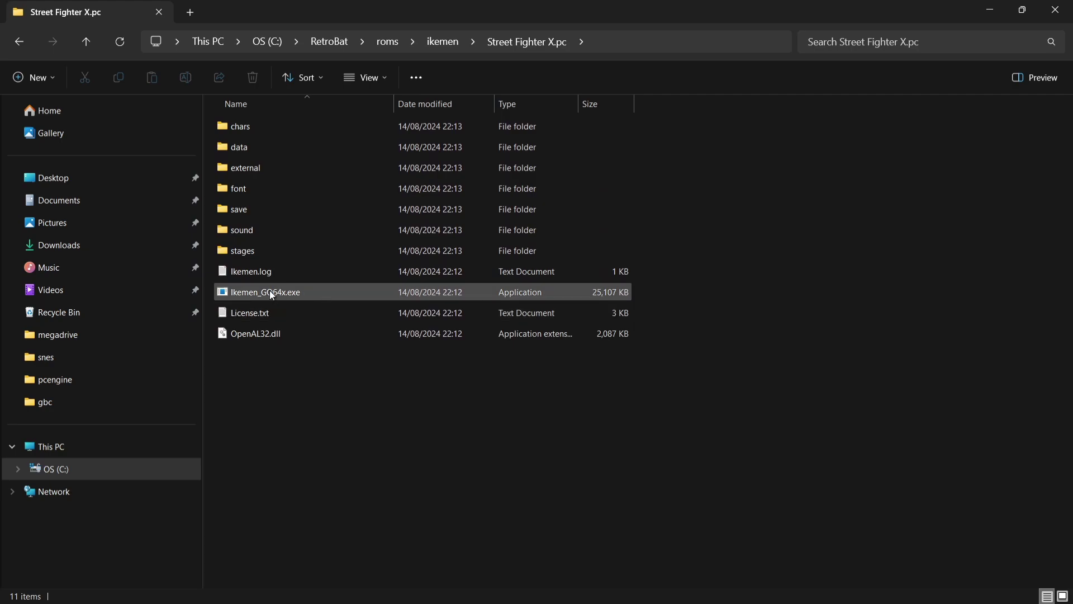
- Go back, inspect THE QUEEN OF FIGHTERS.pc folder, then close File Explorer
mouse_move(346, 293)
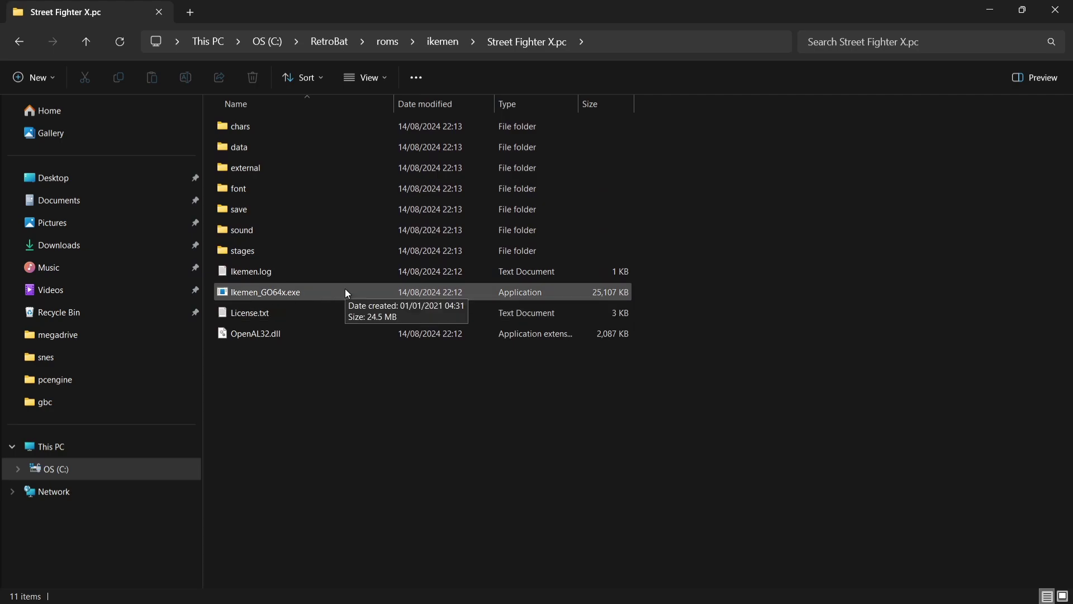
click(19, 41)
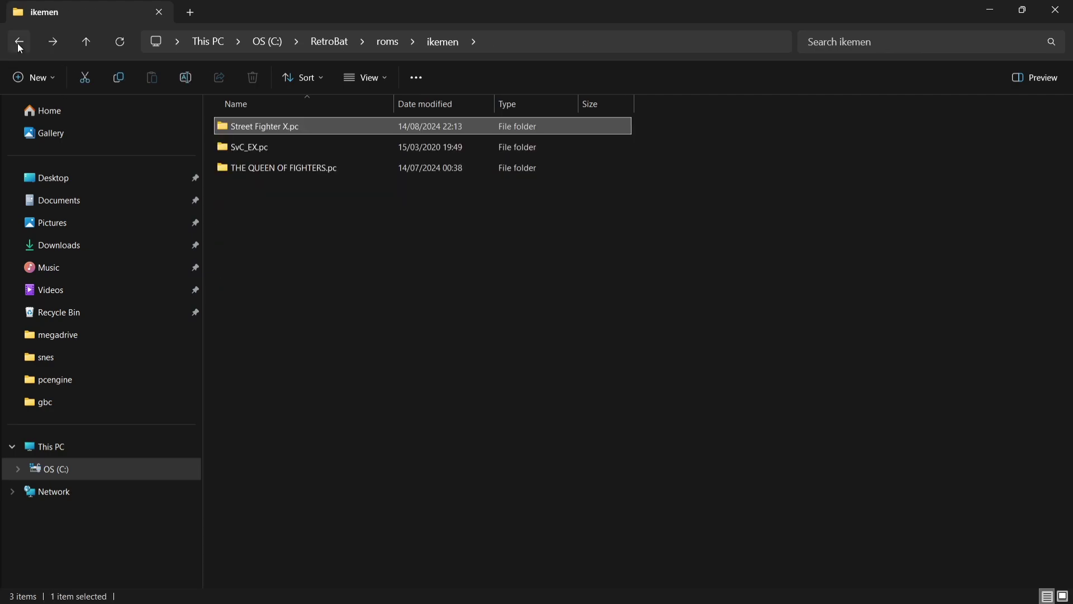
double_click(296, 166)
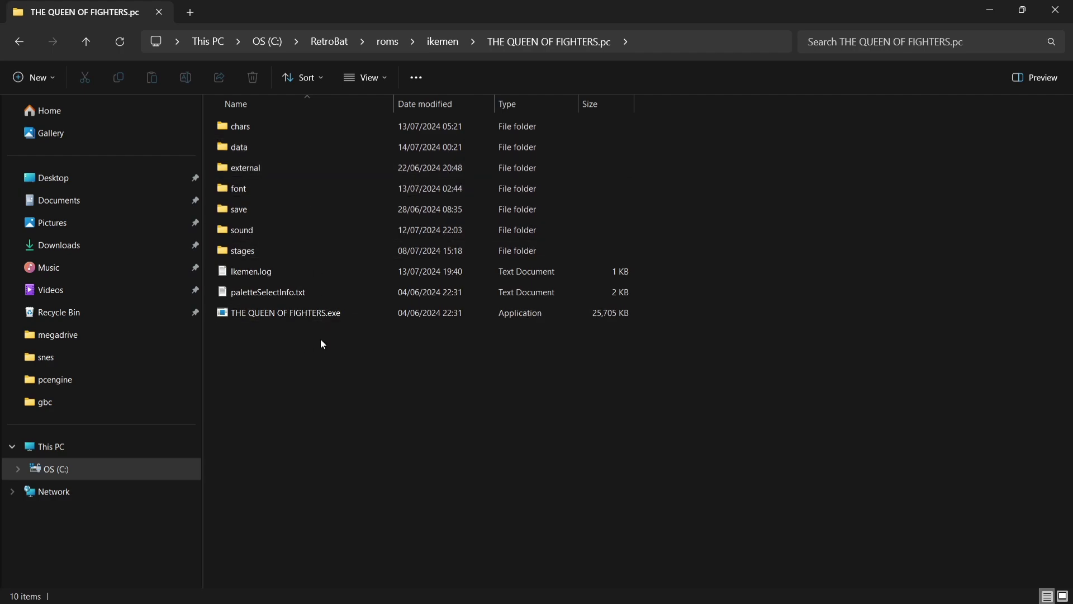
click(1056, 9)
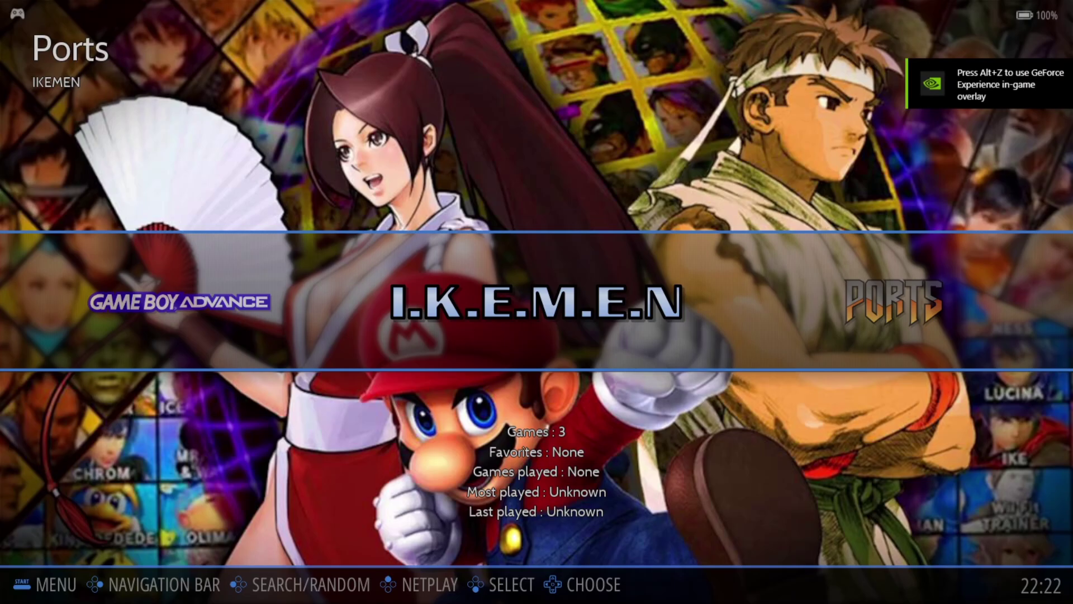
- Enter the IKEMEN game list and move to THE QUEEN OF FIGHTERS entry
key(Return)
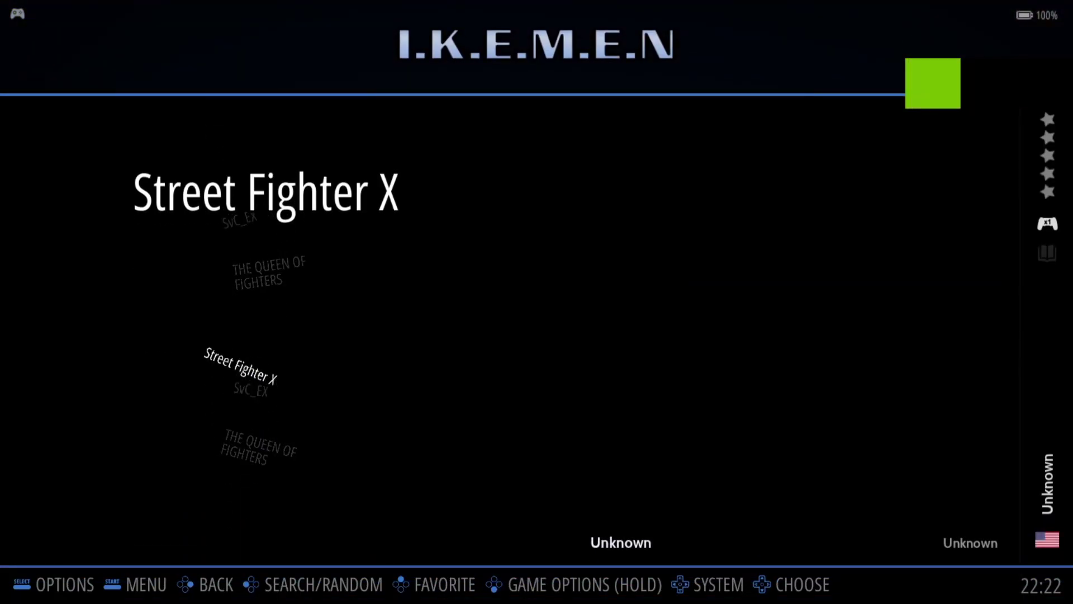
key(Up)
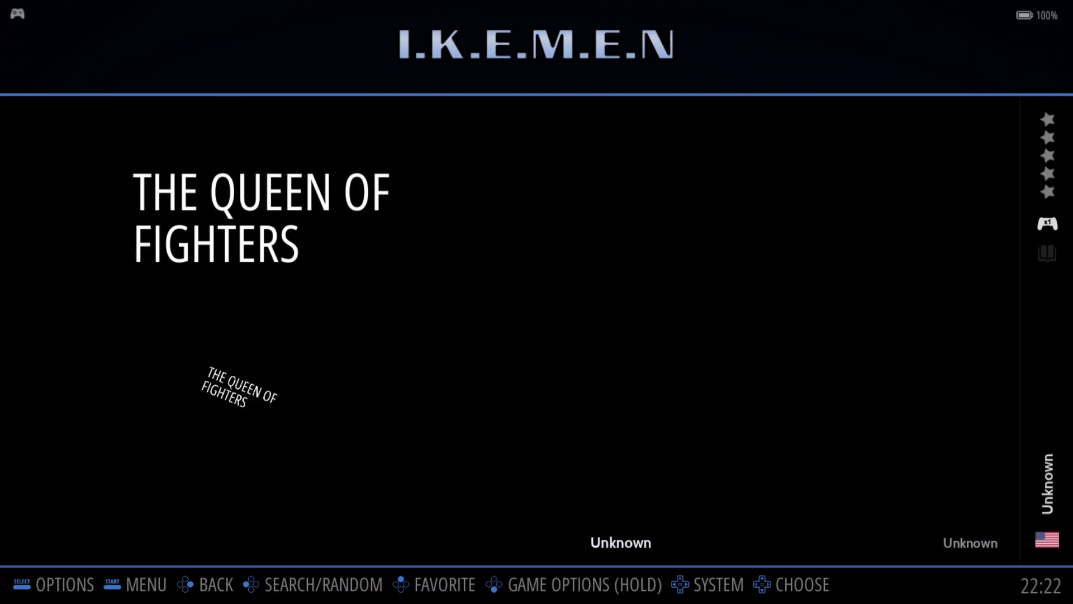
- Reach the Scraper settings from RetroBat's main menu
key(BackSpace)
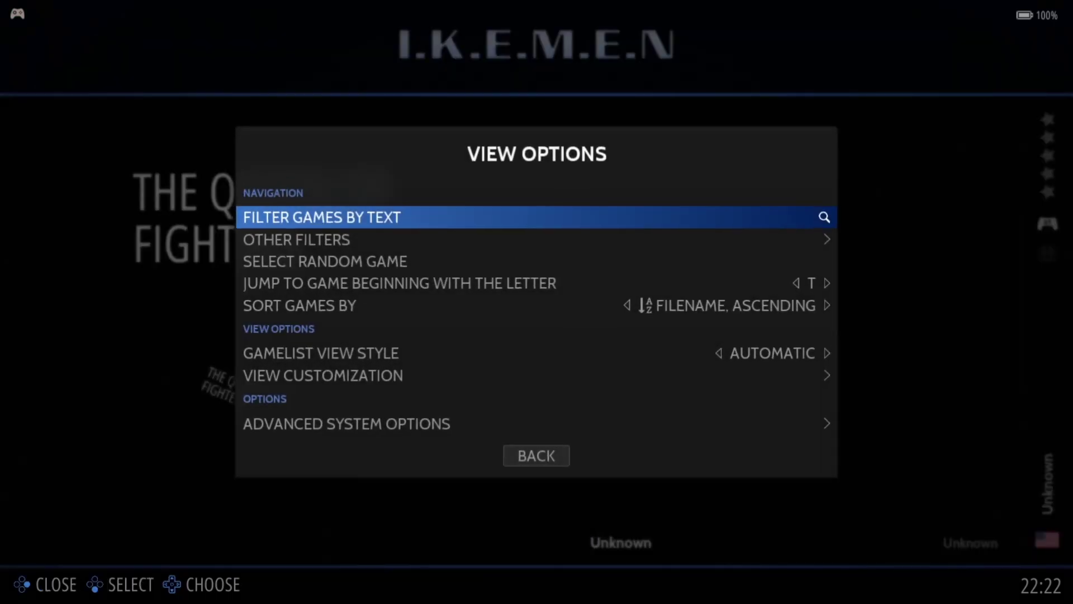
key(BackSpace)
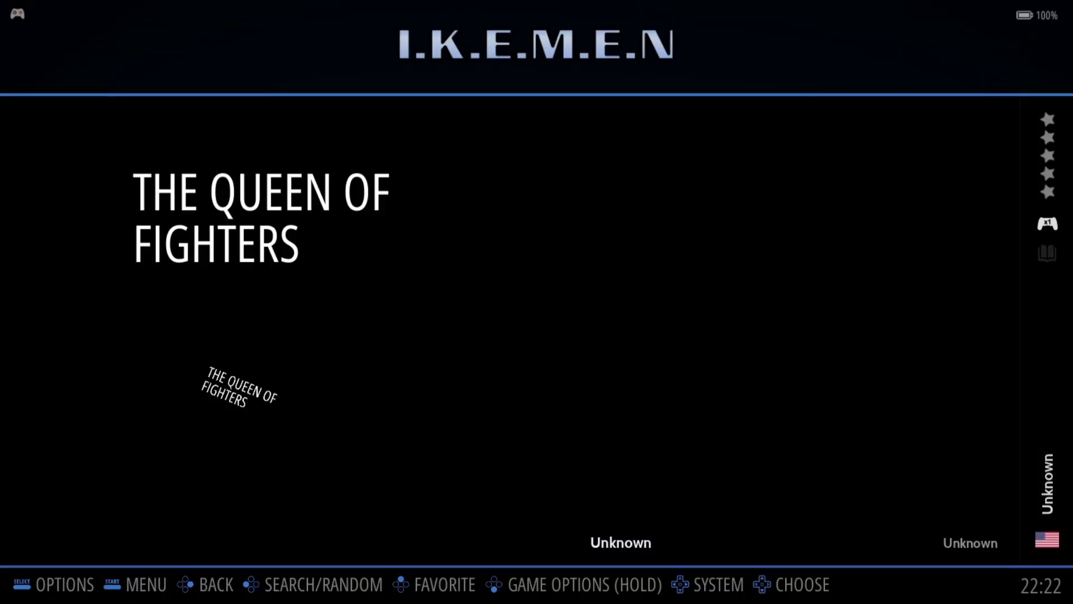
key(Escape)
key(Down)
key(Down)
key(Down)
key(Down)
key(Down)
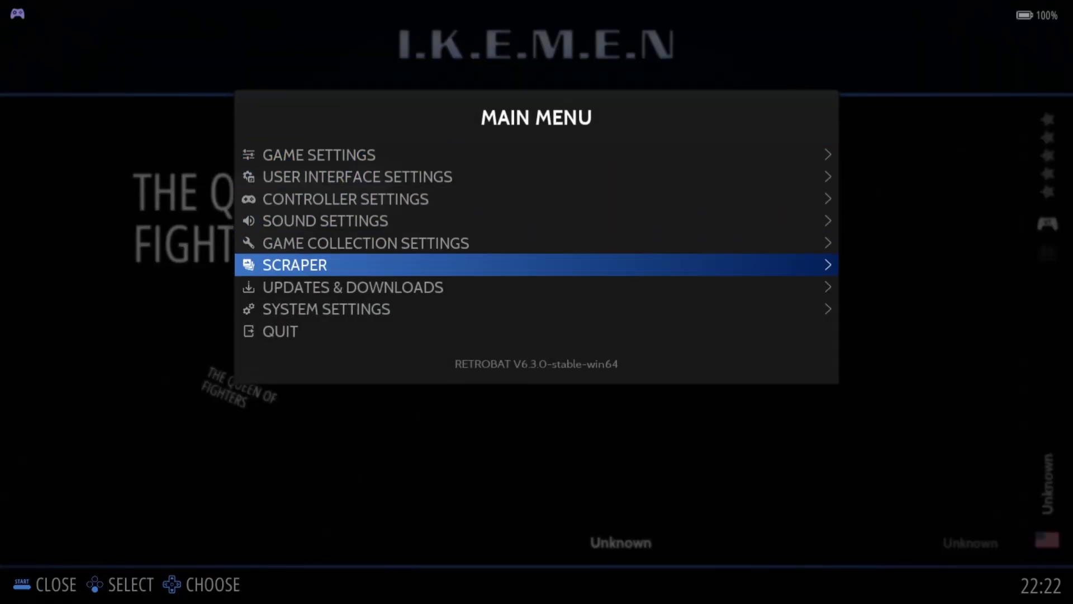
key(Return)
key(Down)
key(Return)
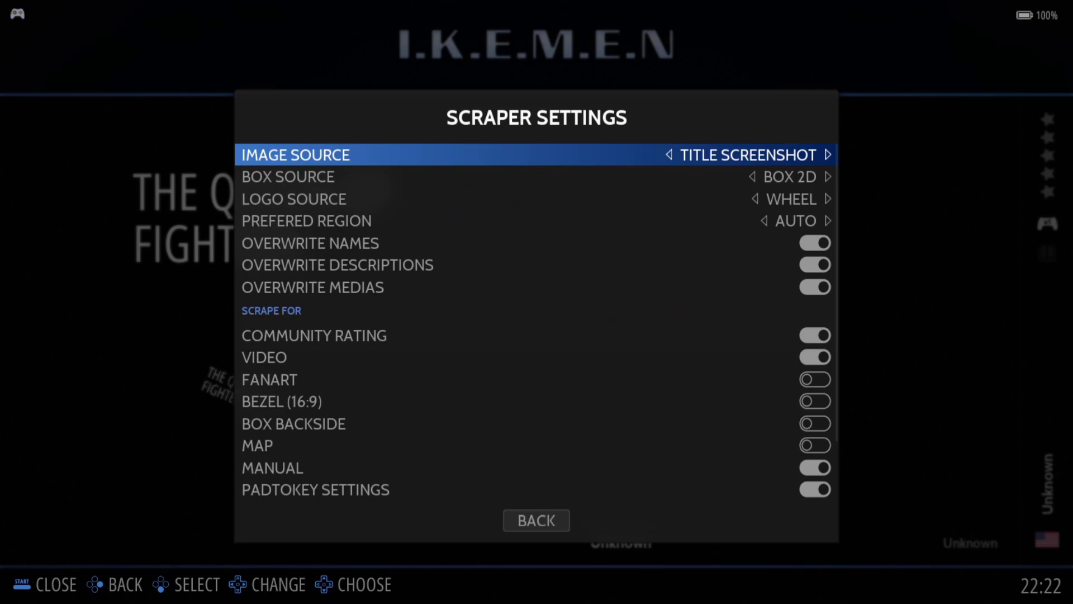
- Set the image source to BOX 3D, keeping WHEEL as the logo source
key(Return)
key(Down)
key(Down)
key(Down)
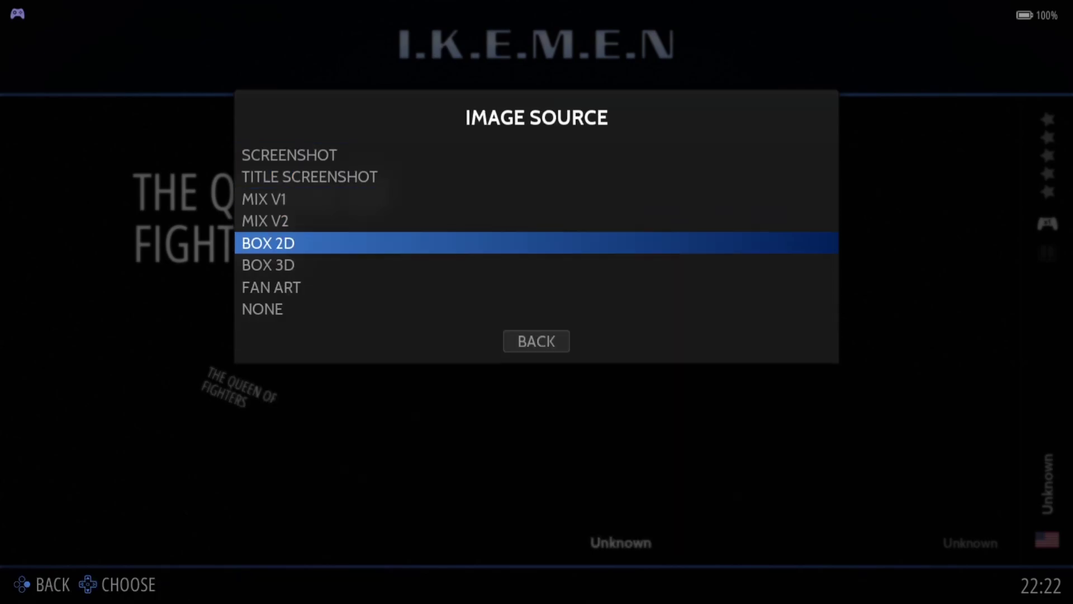
key(Down)
key(Return)
key(Down)
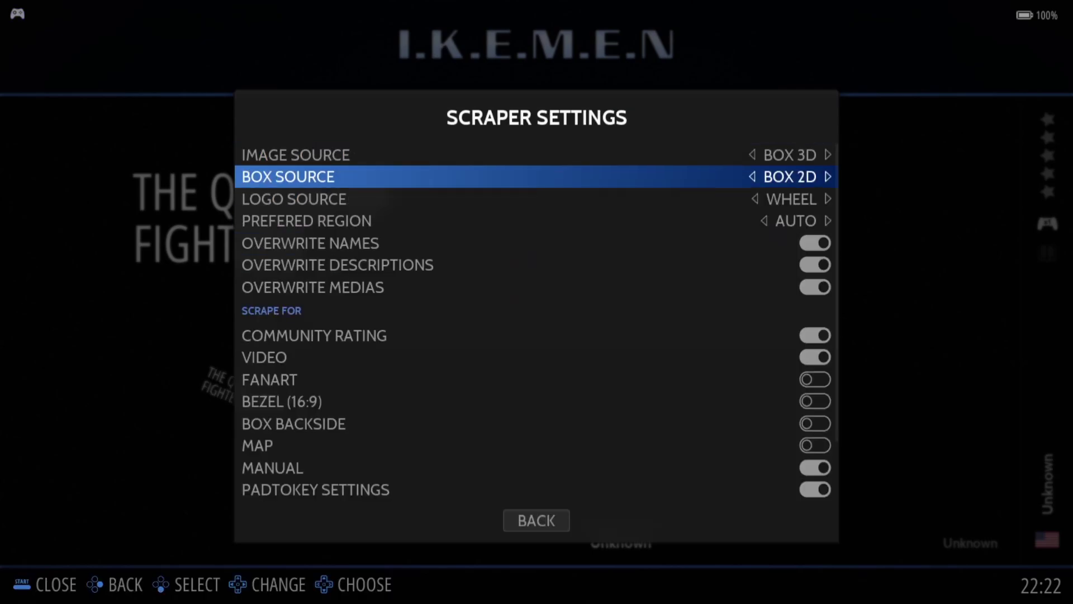
key(Down)
key(Return)
key(Return)
- Keep video scraping enabled and turn on fanart scraping
key(Down)
key(Down)
key(Down)
key(Down)
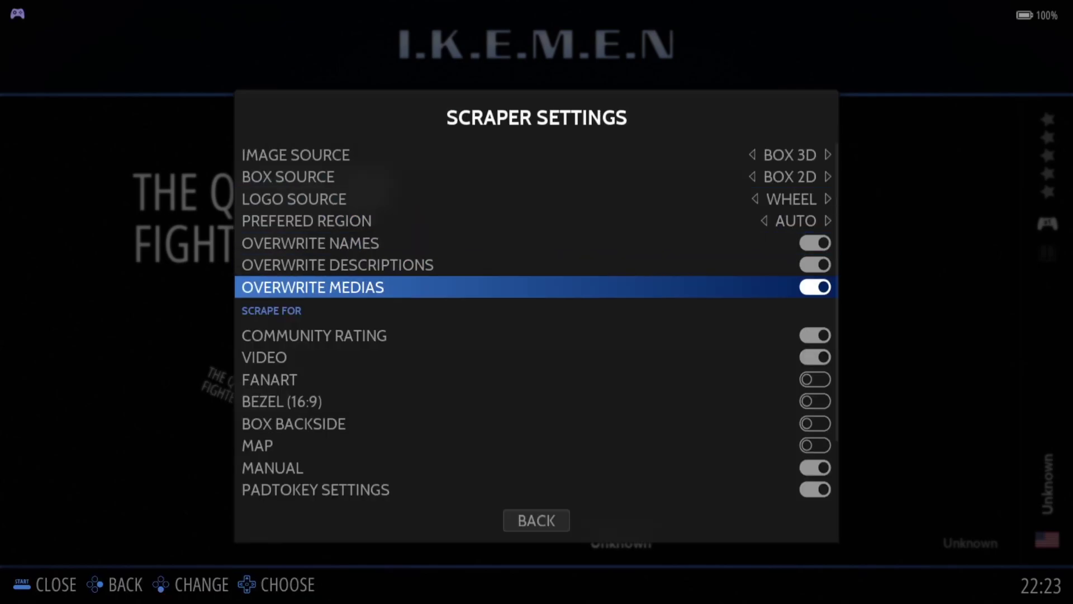
key(Down)
key(Down)
key(Return)
key(Return)
key(Down)
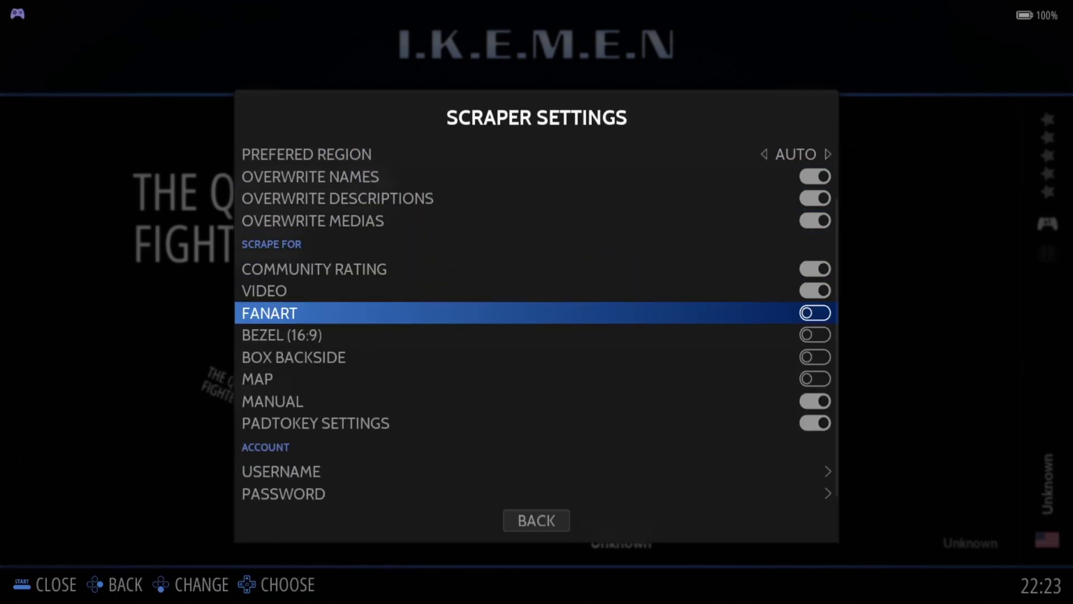
key(Return)
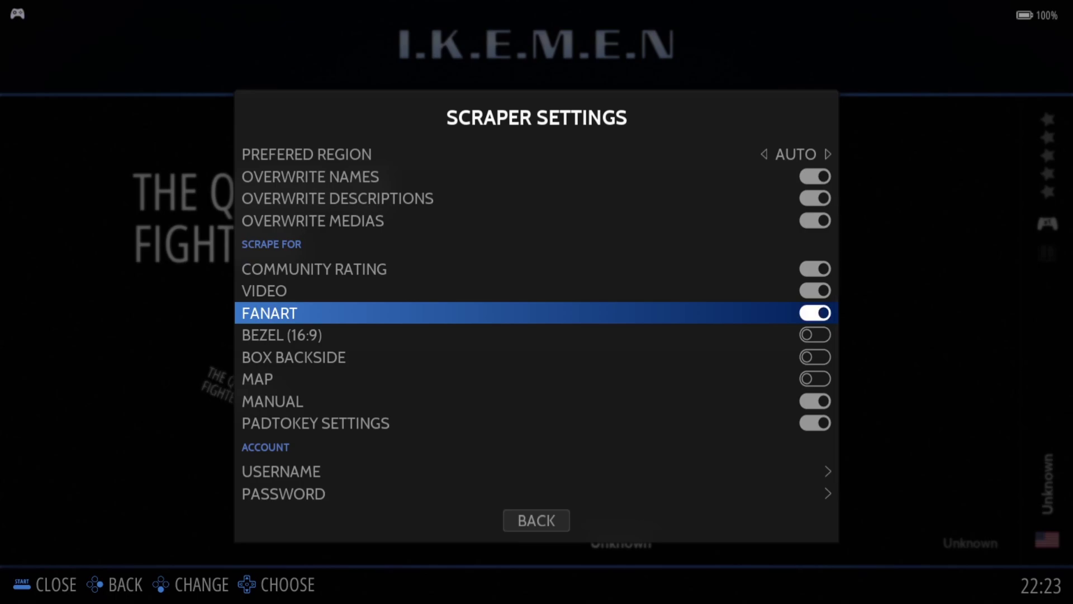
key(Down)
key(Down)
key(Down)
key(Down)
key(Down)
key(Down)
key(Down)
- Limit Systems Included to IKEMEN only and start SCRAPE NOW
key(Up)
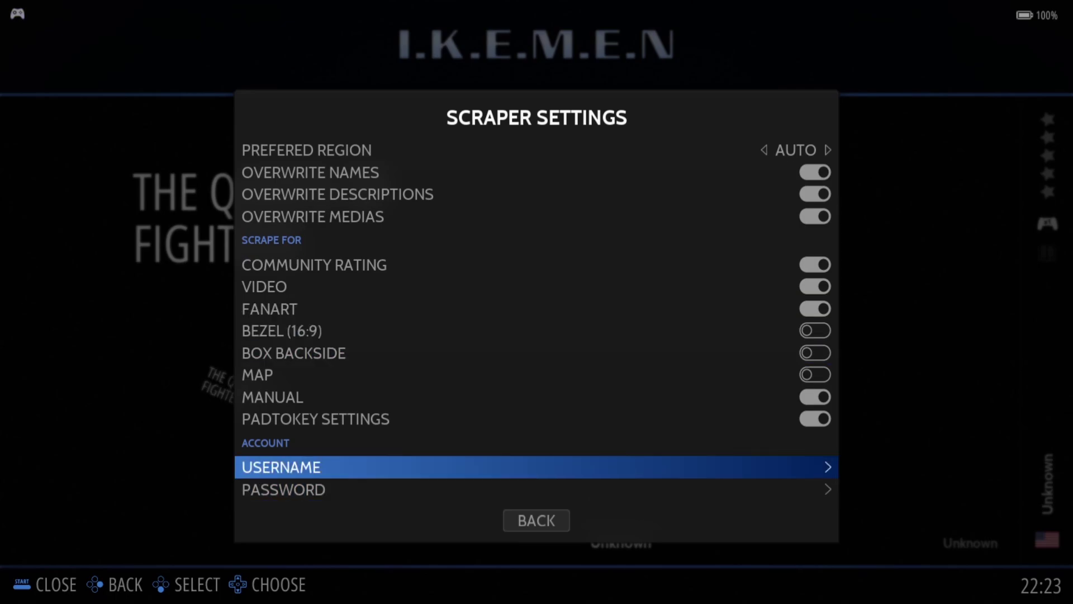
key(Return)
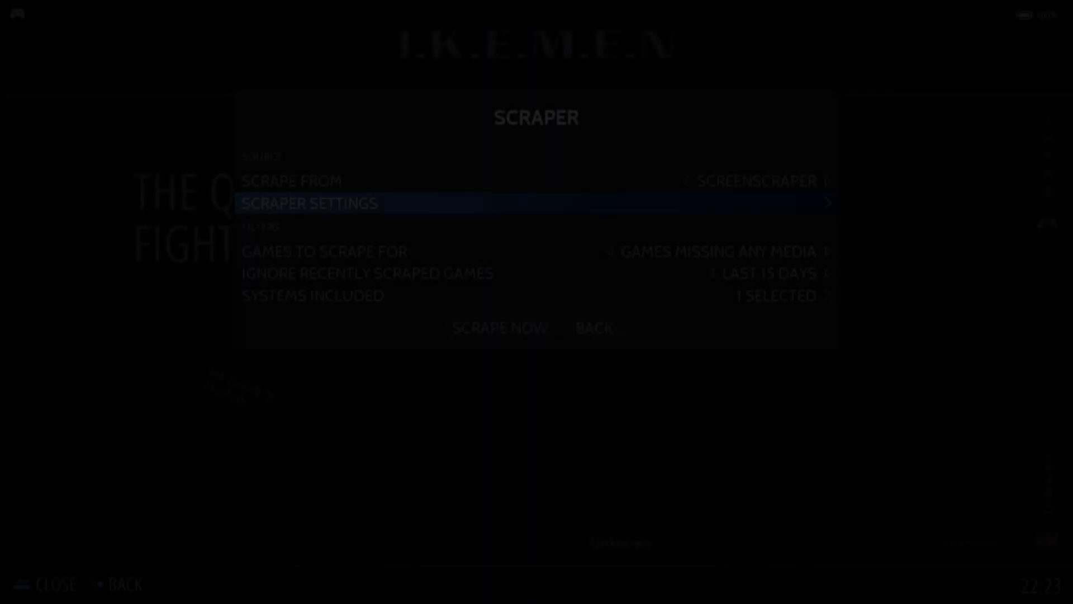
key(Down)
key(Down)
key(Return)
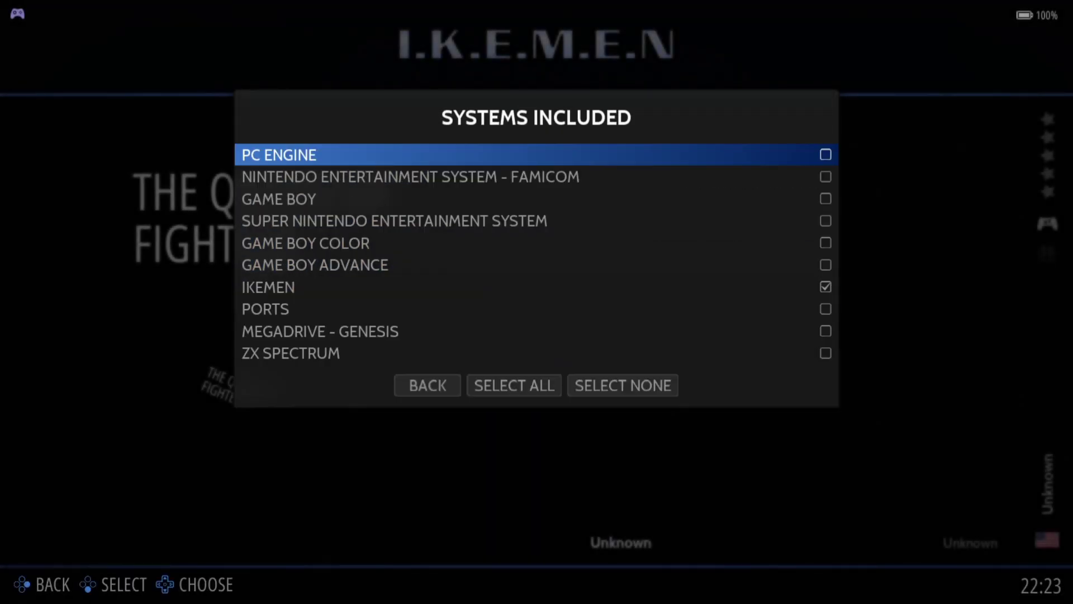
key(Down)
key(Down)
key(Down)
key(Down)
key(Down)
key(Down)
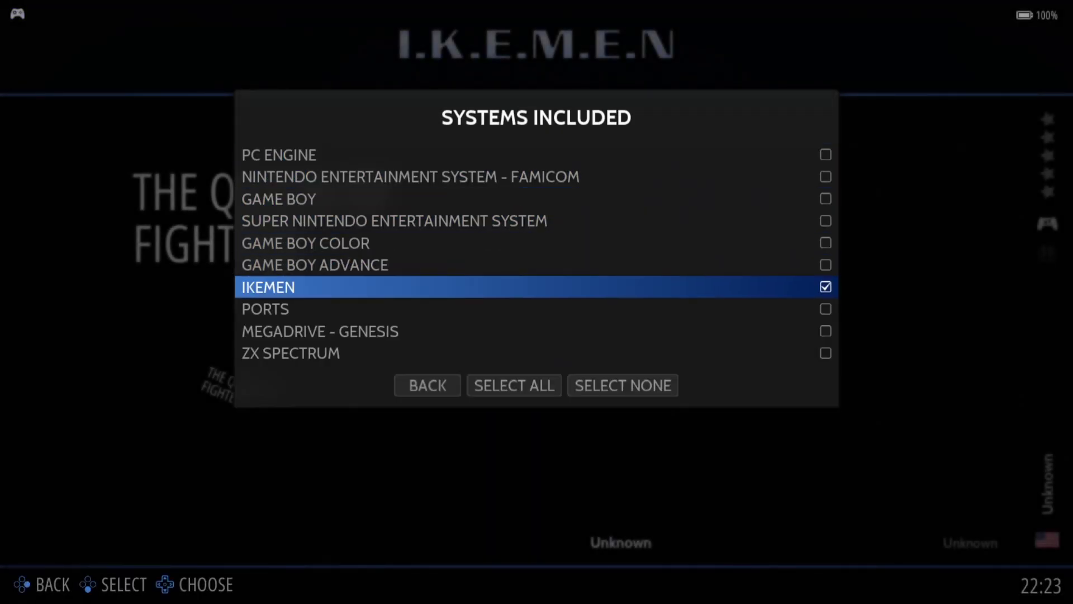
key(Down)
key(Down)
key(Down)
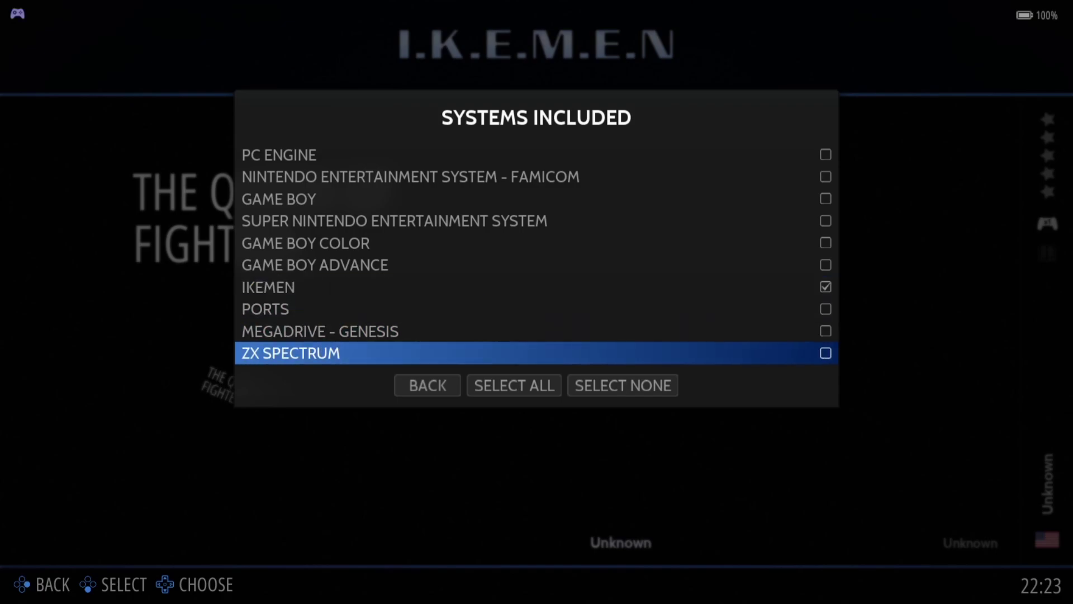
key(Down)
key(Return)
key(Down)
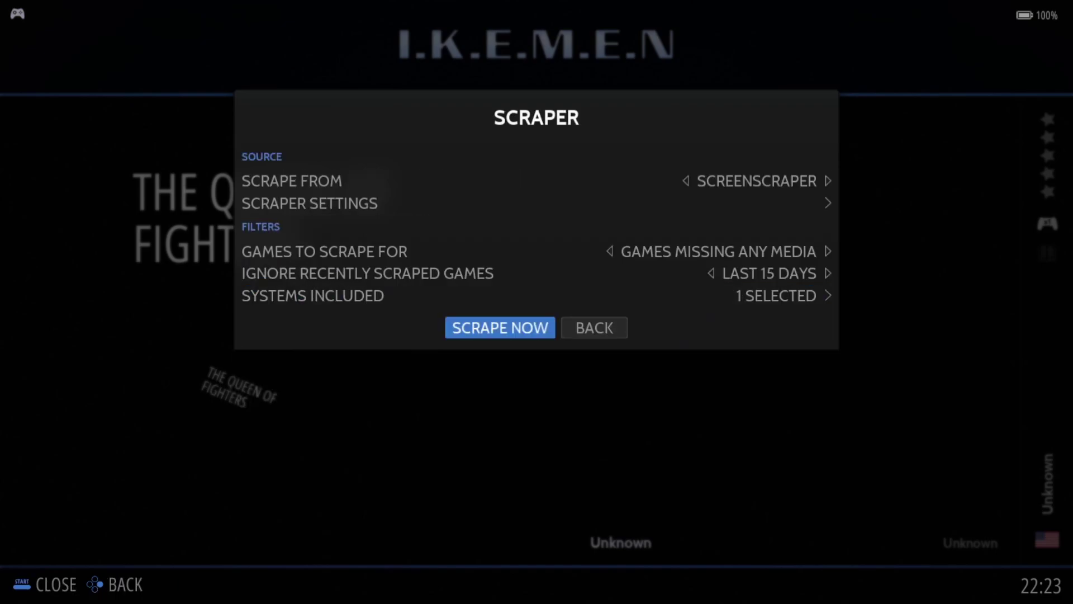
key(Return)
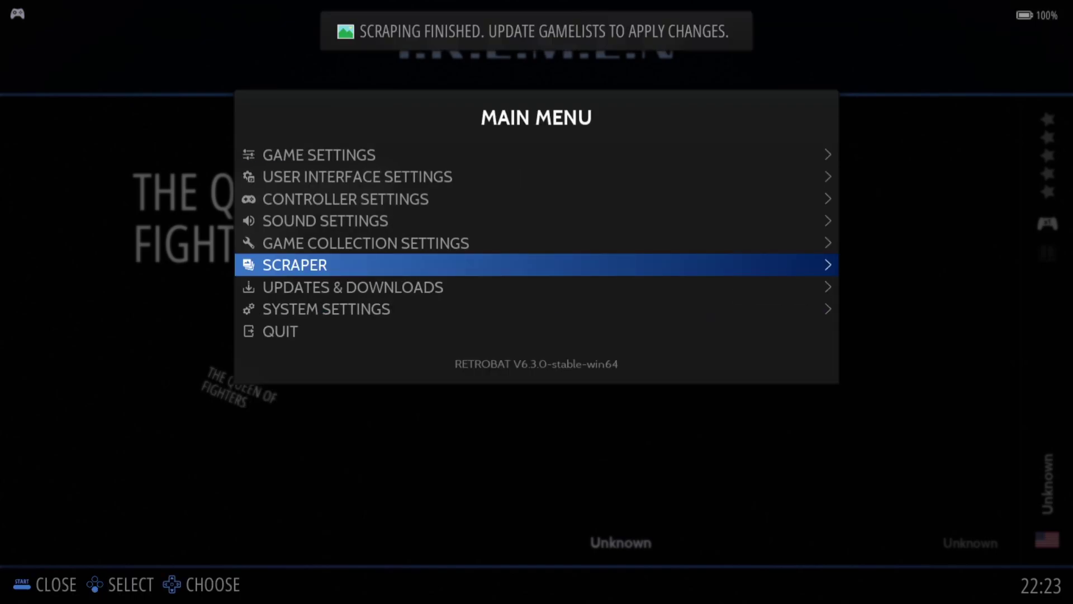
- Run UPDATE GAMELISTS from Game Settings, then browse the IKEMEN list to Street Fighter X
key(Up)
key(Up)
key(Up)
key(Up)
key(Up)
key(Return)
key(Return)
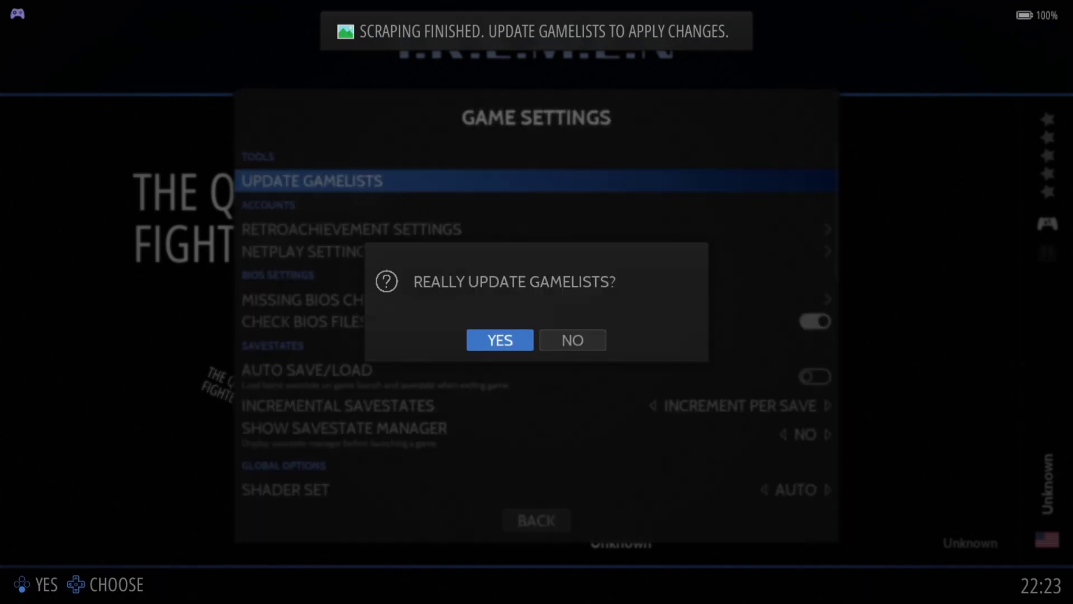
key(Return)
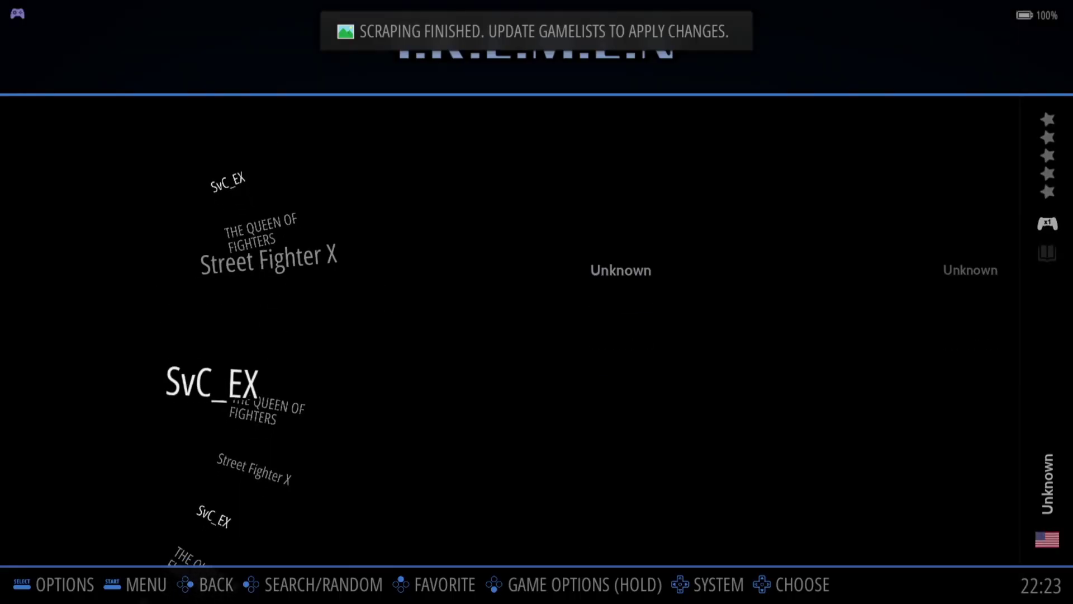
key(Down)
key(Up)
key(Up)
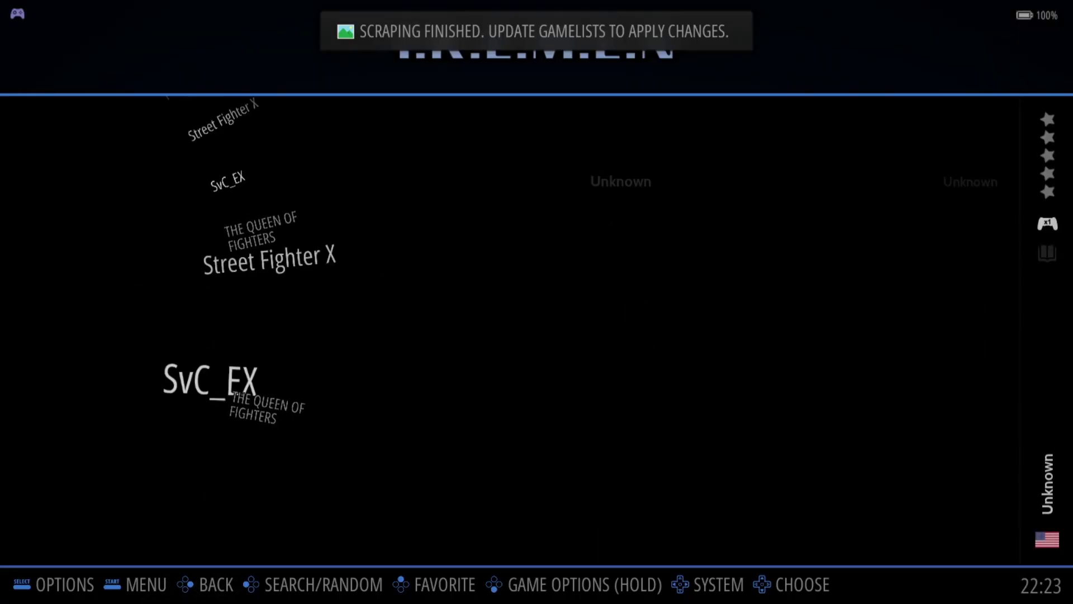
key(Up)
key(Up)
key(Up)
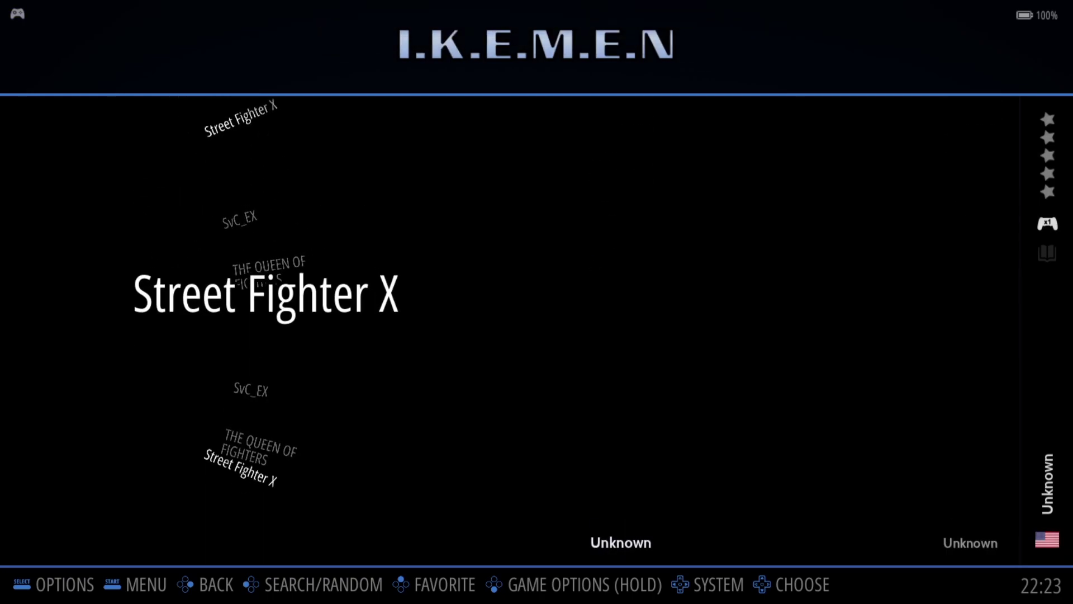
- Scrape Street Fighter X alone, accepting TheGamesDB's STREET FIGHTER X TEKKEN match
key(Return)
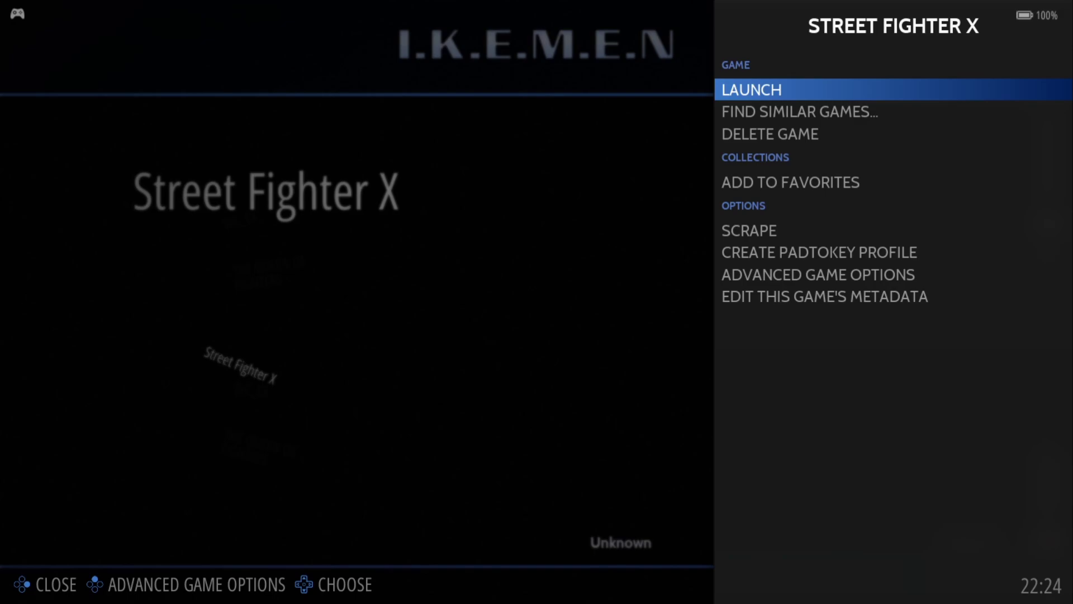
key(Up)
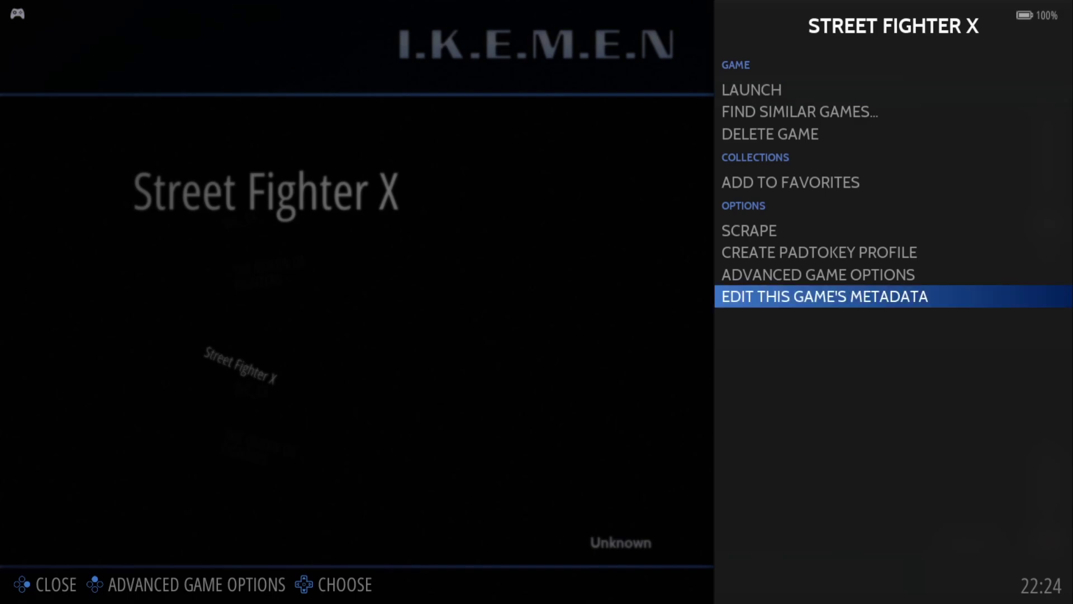
key(Up)
key(Up)
key(Up)
key(Return)
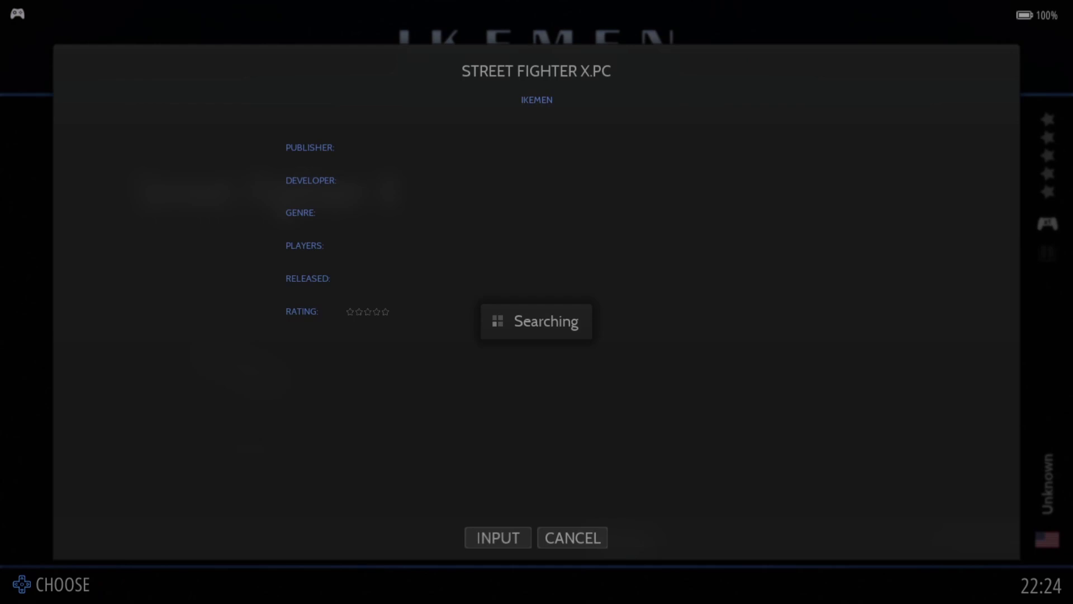
key(Down)
key(Down)
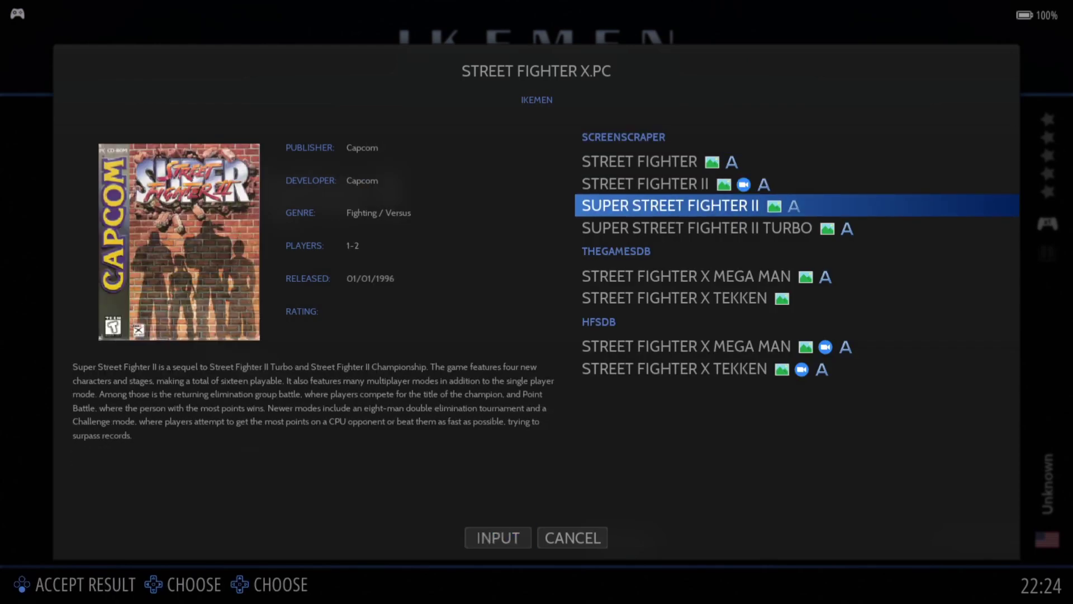
key(Up)
key(Up)
key(Down)
key(Down)
key(Down)
key(Down)
key(Down)
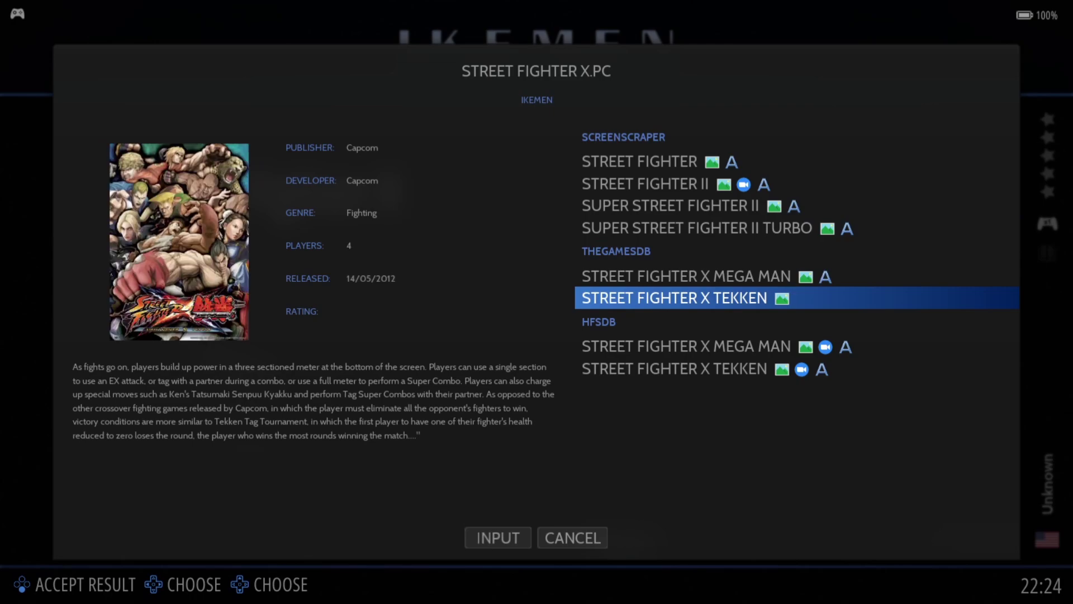
key(Escape)
key(Return)
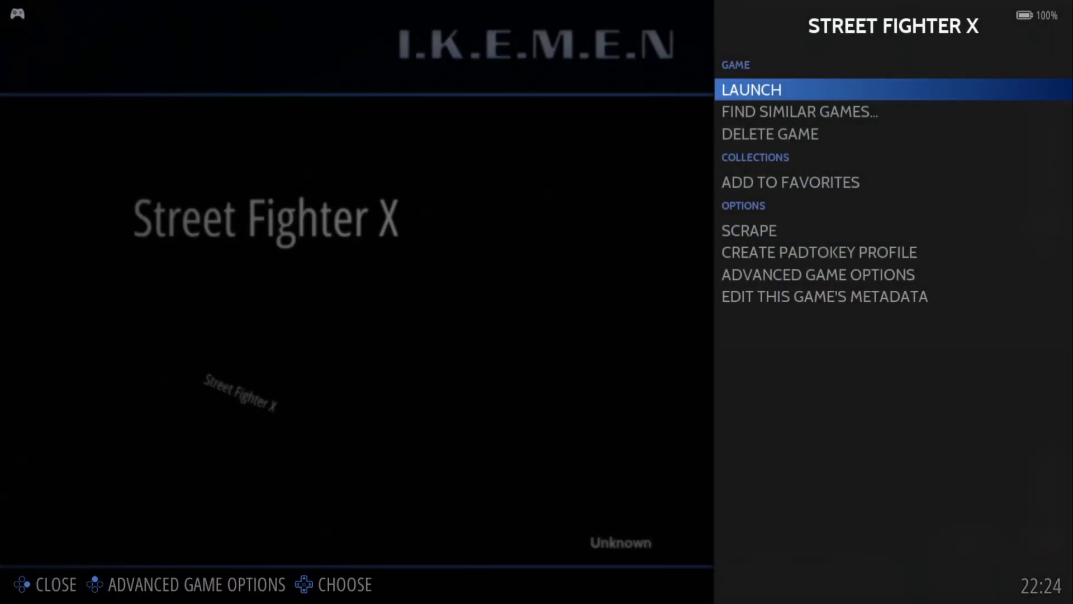
- In the game's metadata, delete the trailing X so the name reads 'Street Fighter'
key(Up)
key(Up)
key(Down)
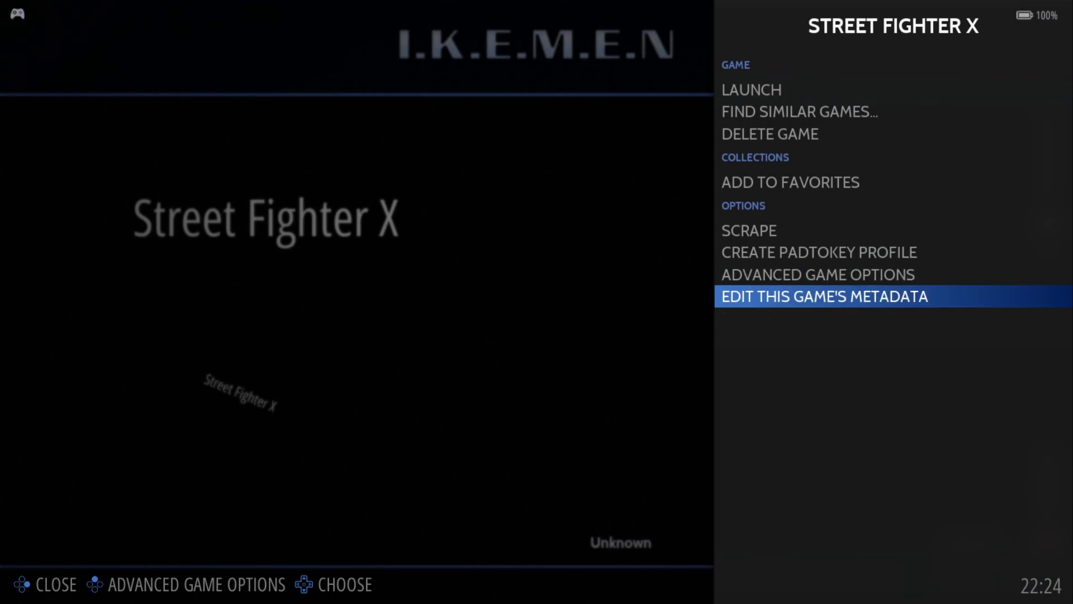
key(Return)
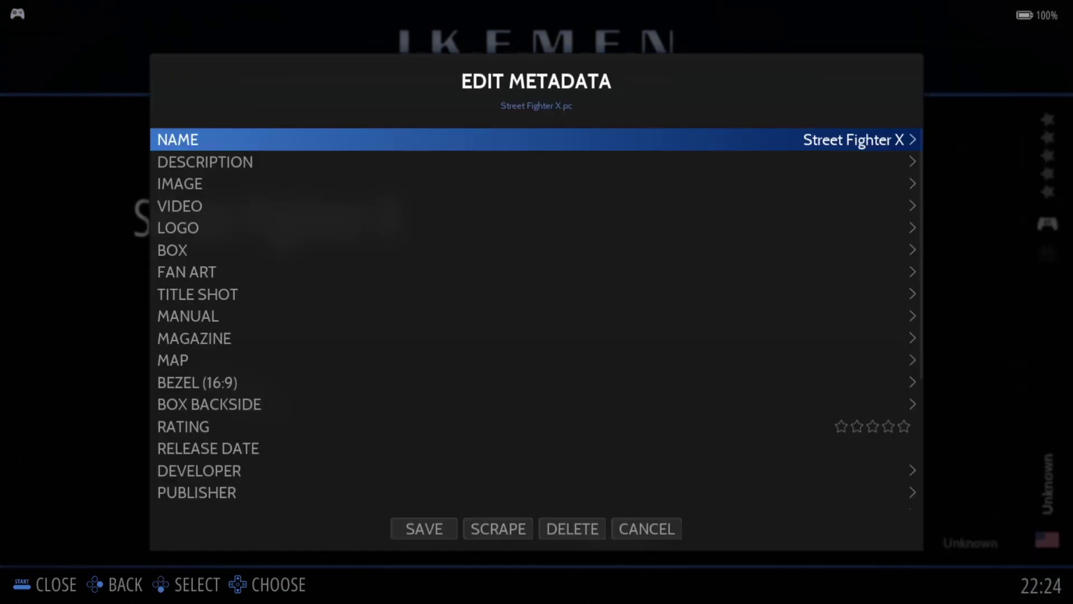
key(Return)
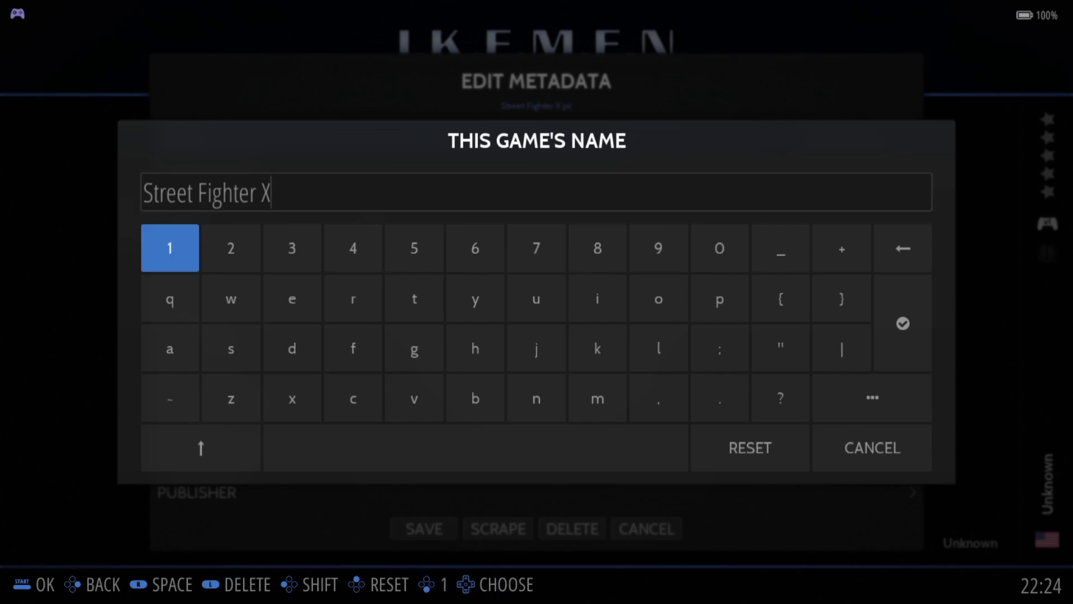
key(Left)
key(Return)
key(Up)
key(Down)
key(Down)
key(Return)
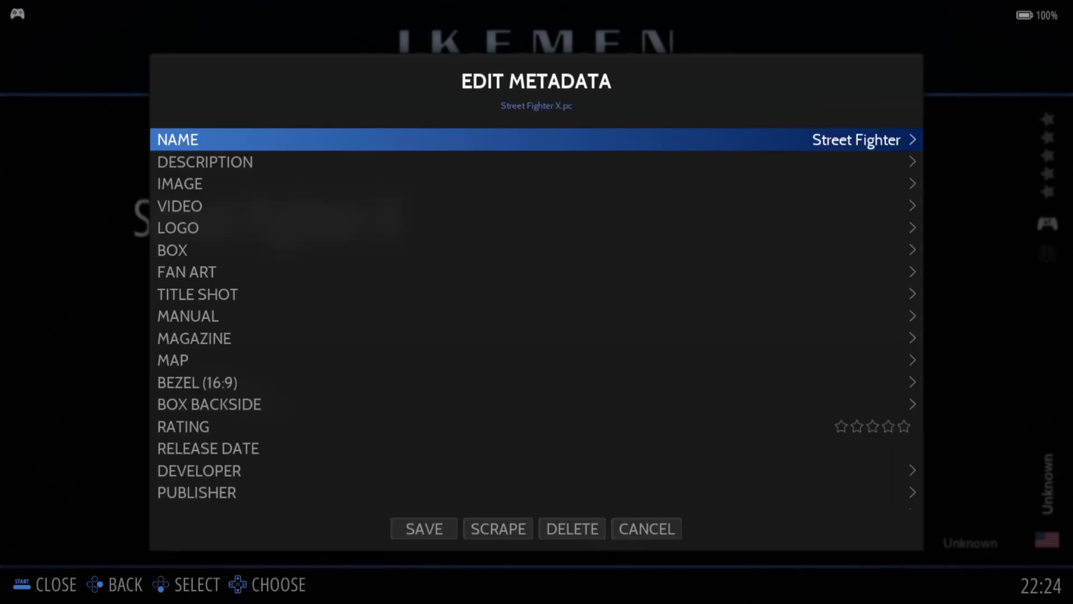
key(Up)
key(Return)
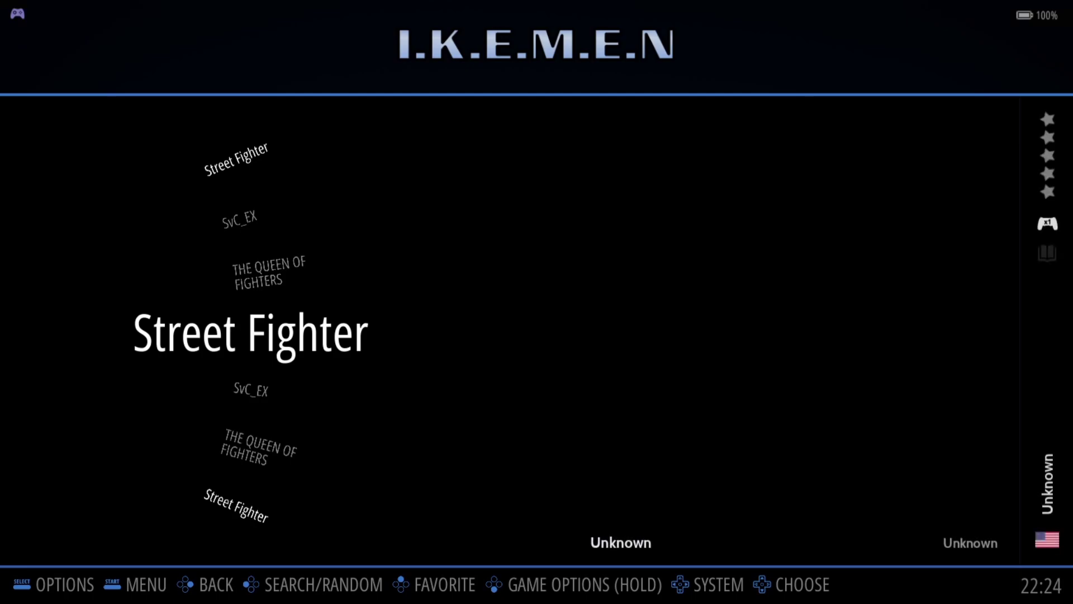
- Scrape Street Fighter and accept TheGamesDB's STREET FIGHTER X TEKKEN result after comparing matches
key(Return)
key(Down)
key(Down)
key(Down)
key(Down)
key(Down)
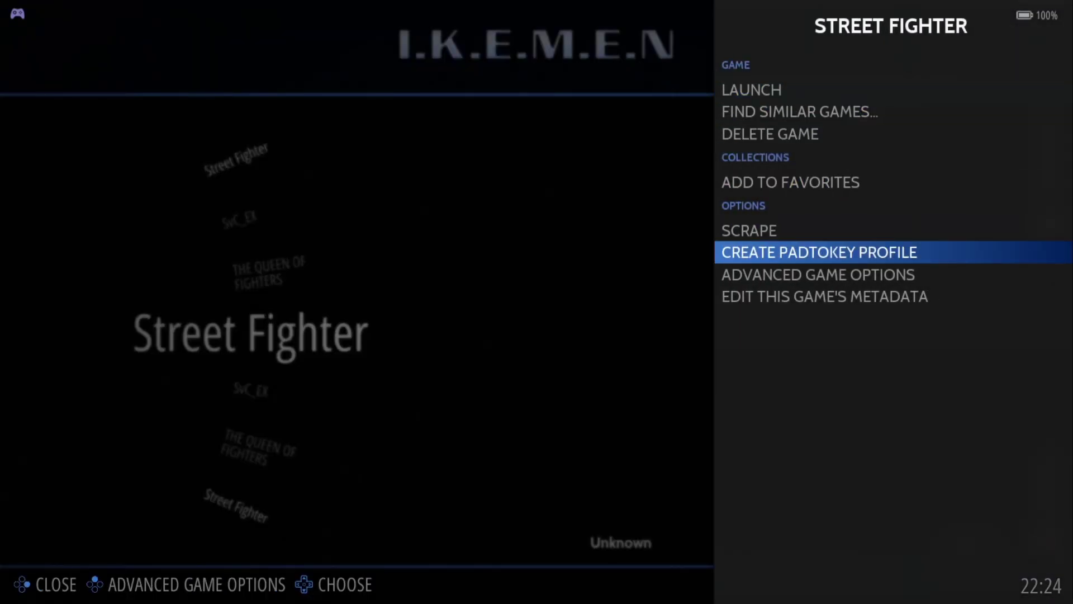
key(Up)
key(Return)
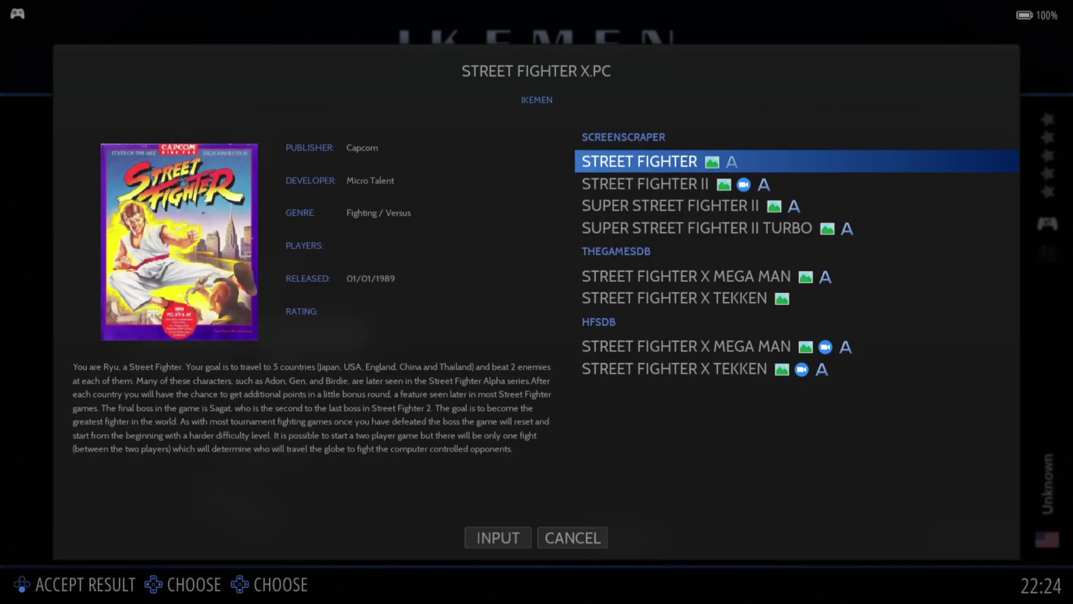
key(Down)
key(Down)
key(Down)
key(Down)
key(Down)
key(Down)
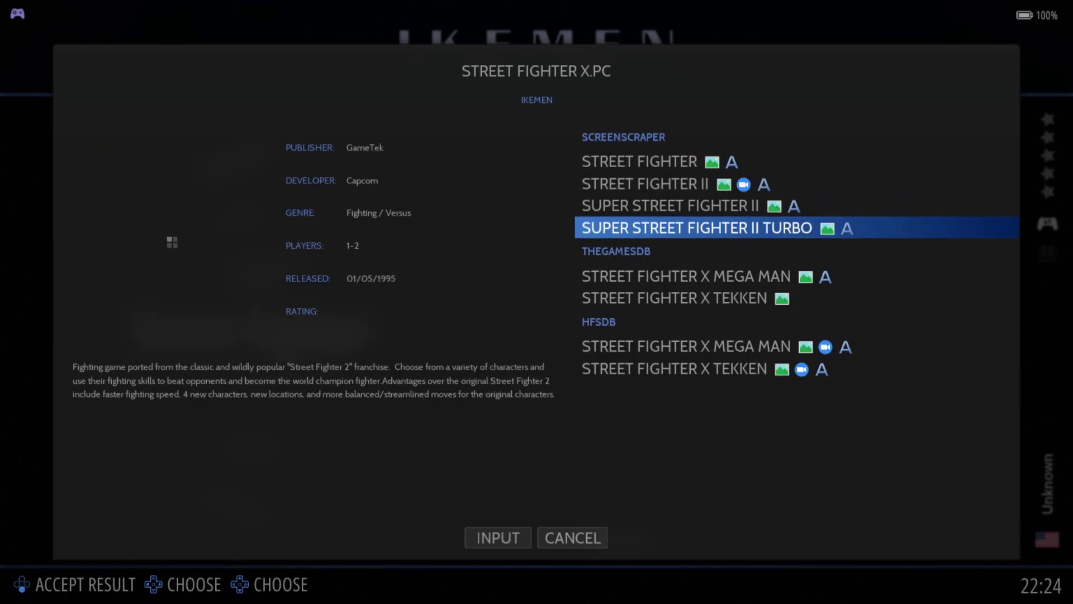
key(Down)
key(Down)
key(Up)
key(Up)
key(Up)
key(Up)
key(Up)
key(Up)
key(Up)
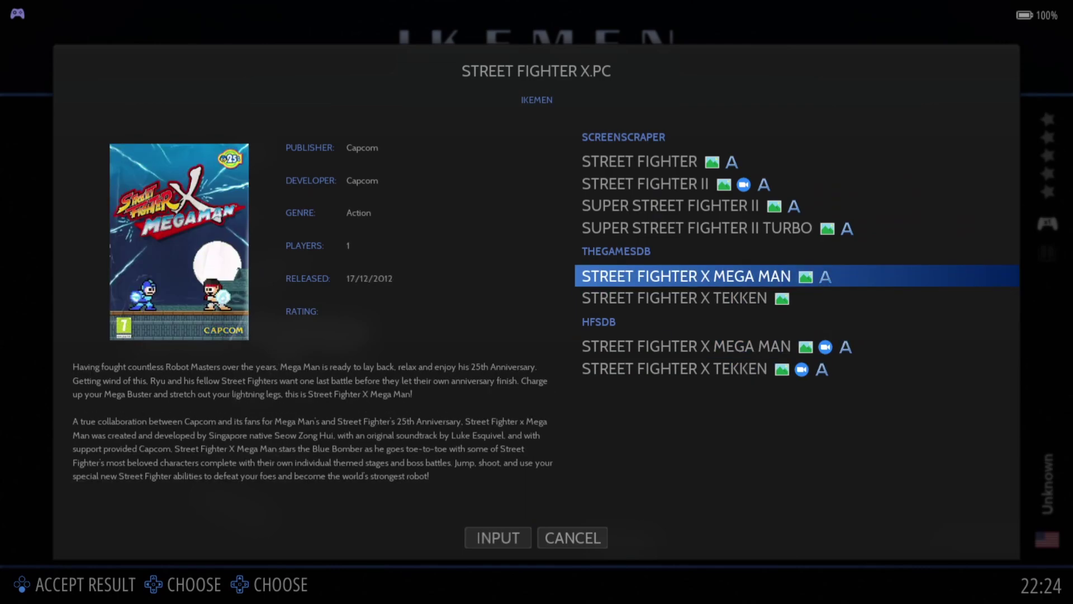
key(Up)
key(Down)
key(Down)
key(Down)
key(Down)
key(Down)
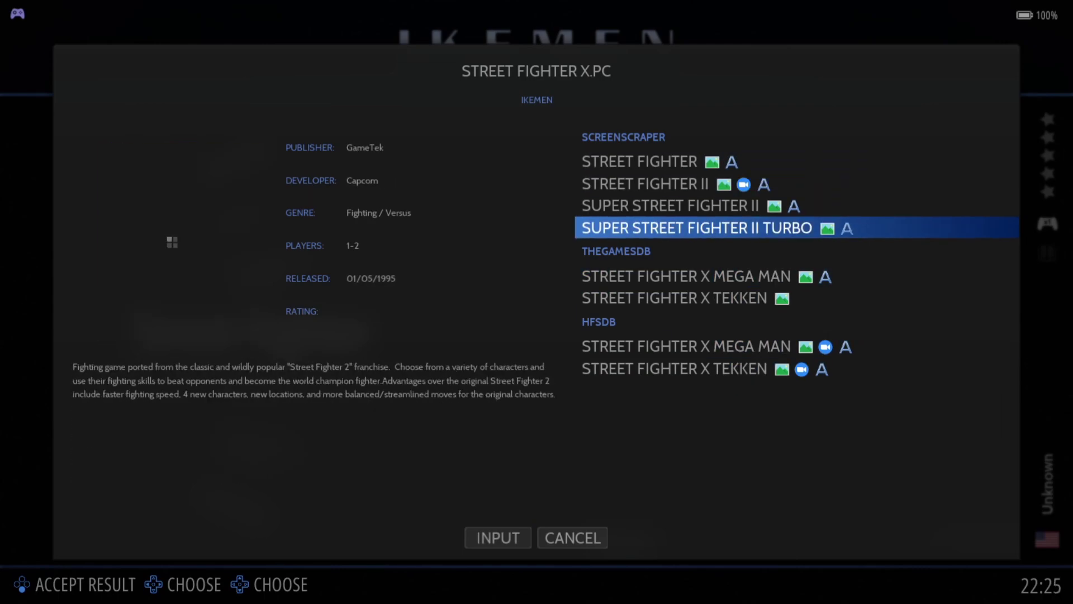
key(Return)
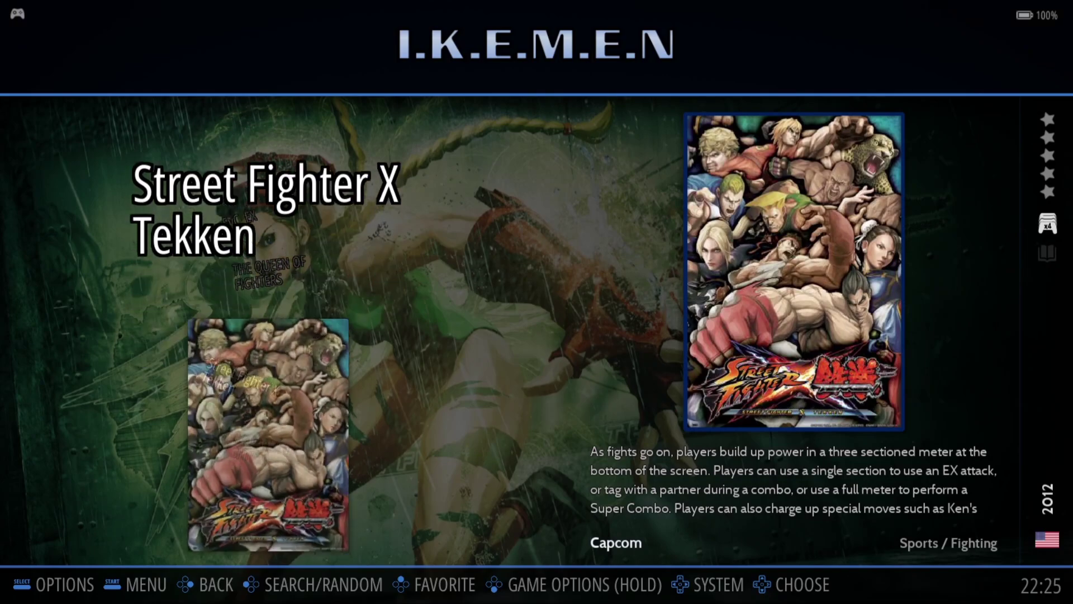
- Open VIEW OPTIONS on Street Fighter X Tekken and choose ADVANCED SYSTEM OPTIONS
key(Up)
key(Down)
key(BackSpace)
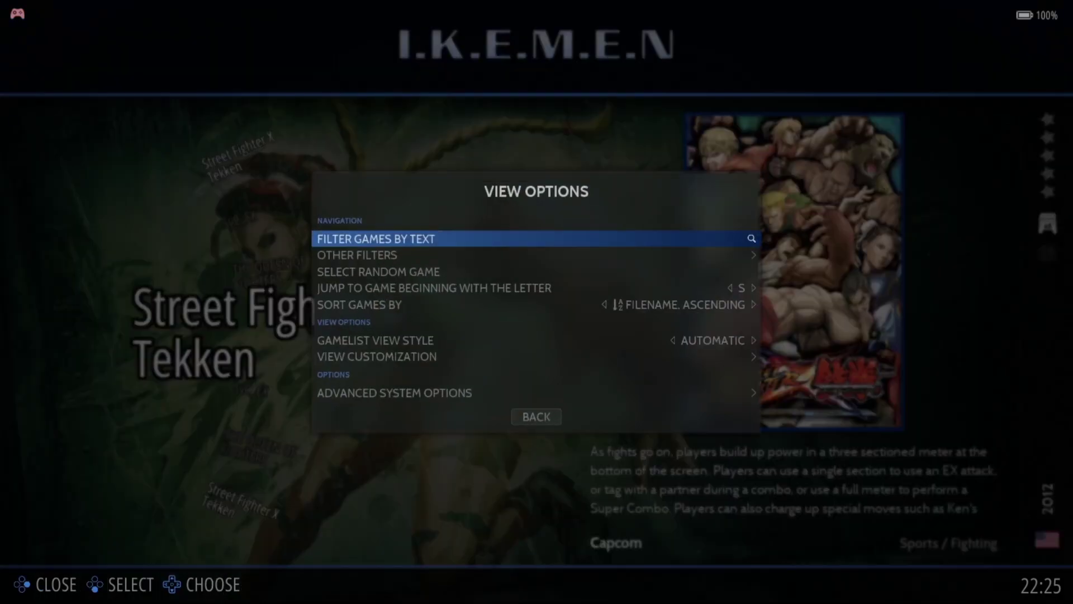
key(Up)
key(Up)
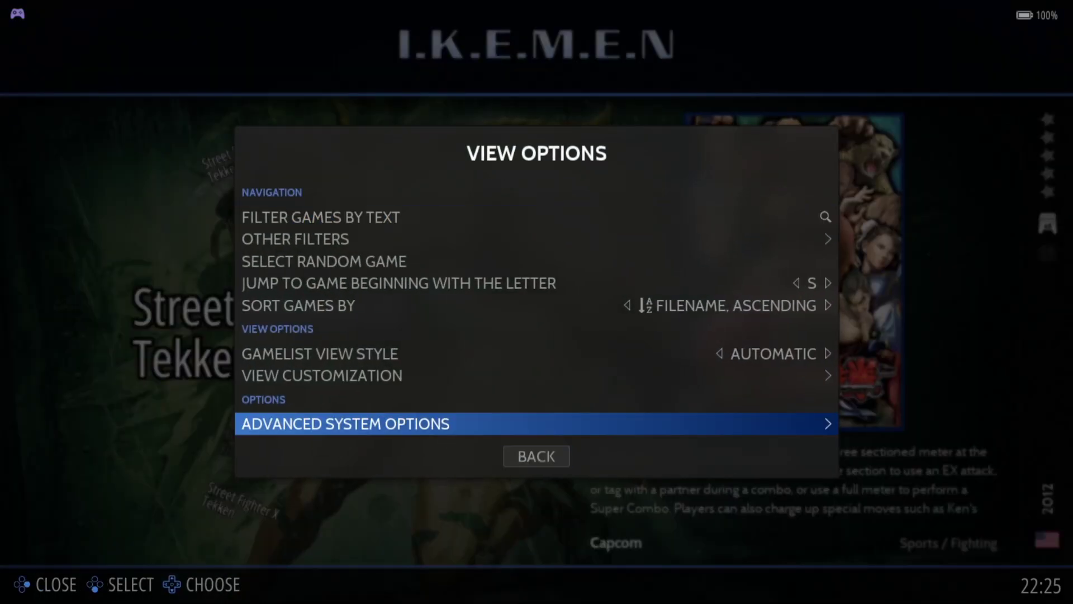
key(Return)
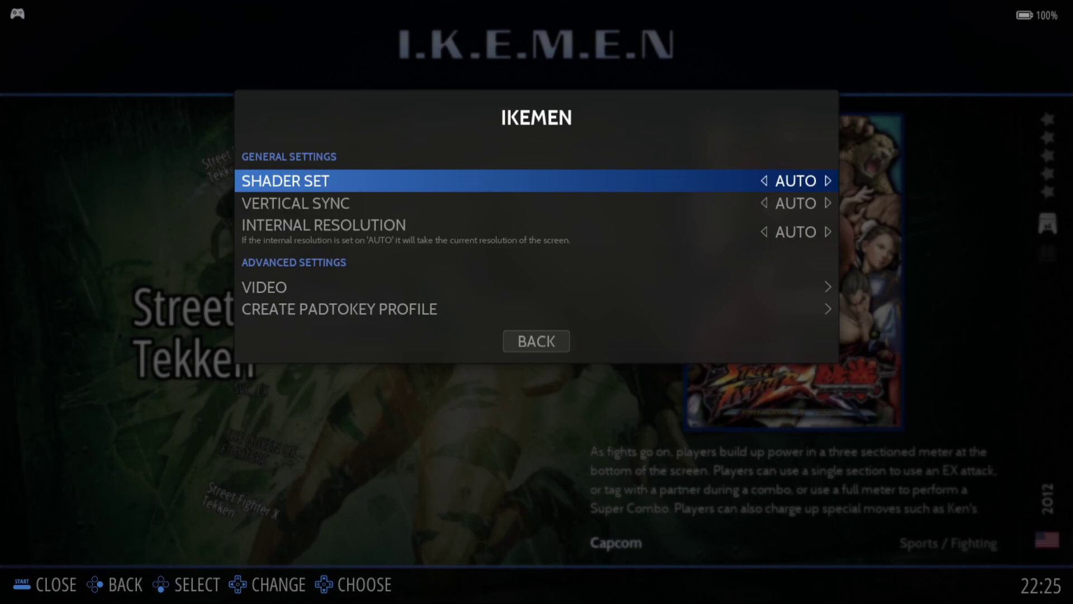
key(Return)
key(Down)
key(Down)
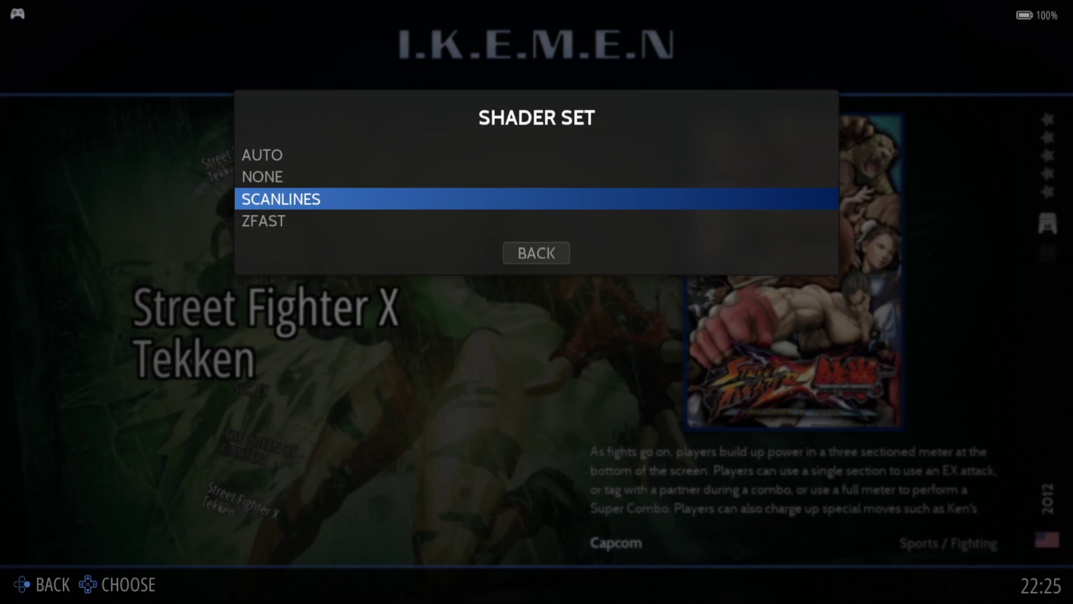
key(Escape)
key(Down)
key(Return)
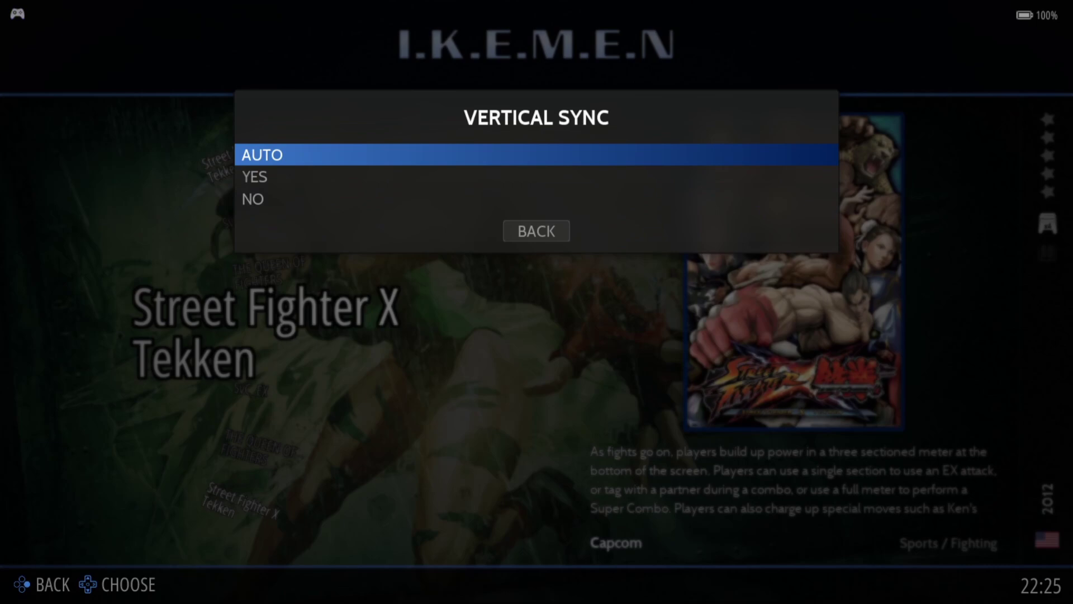
key(Down)
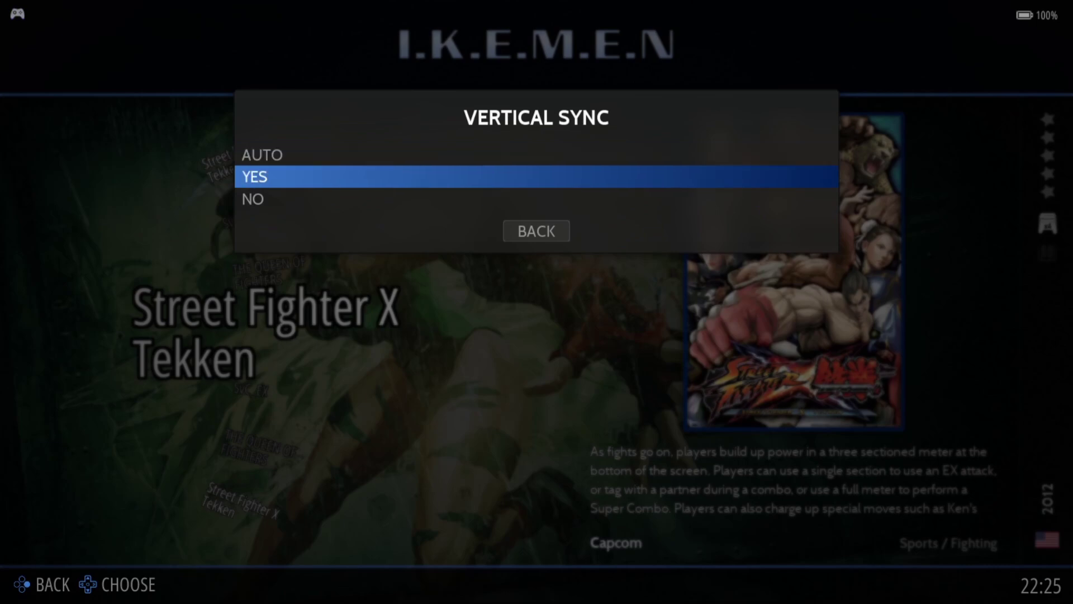
key(Up)
key(Return)
key(Down)
key(Return)
key(Down)
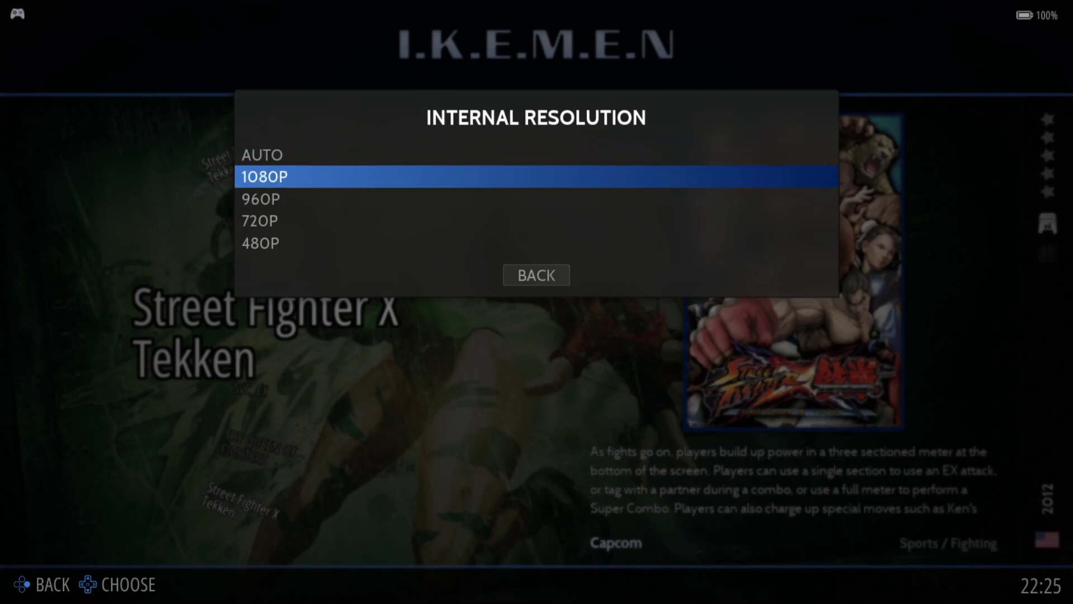
key(Up)
key(Return)
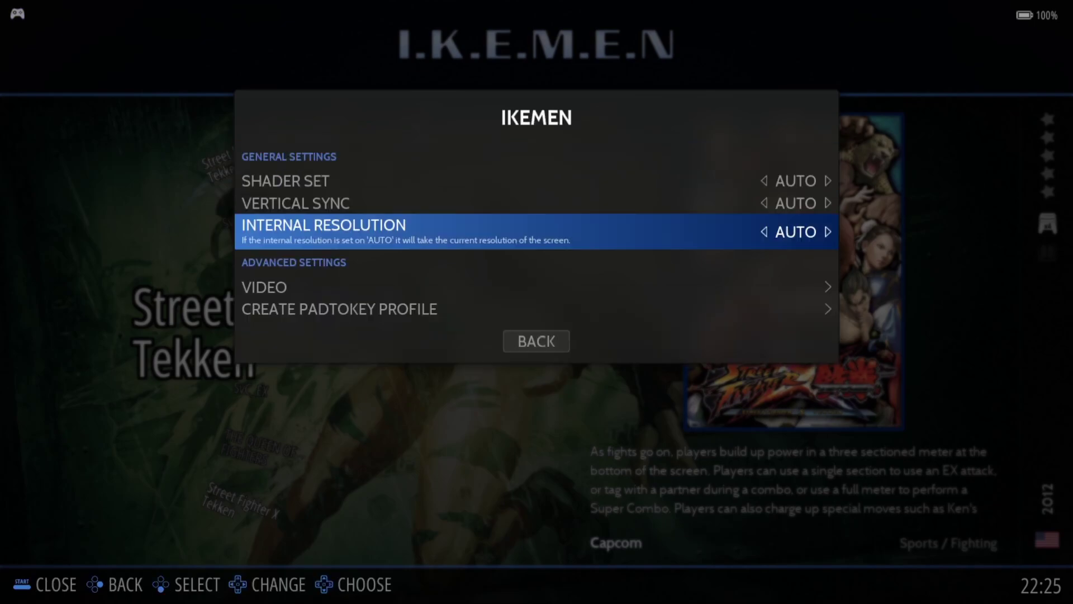
key(Down)
key(Down)
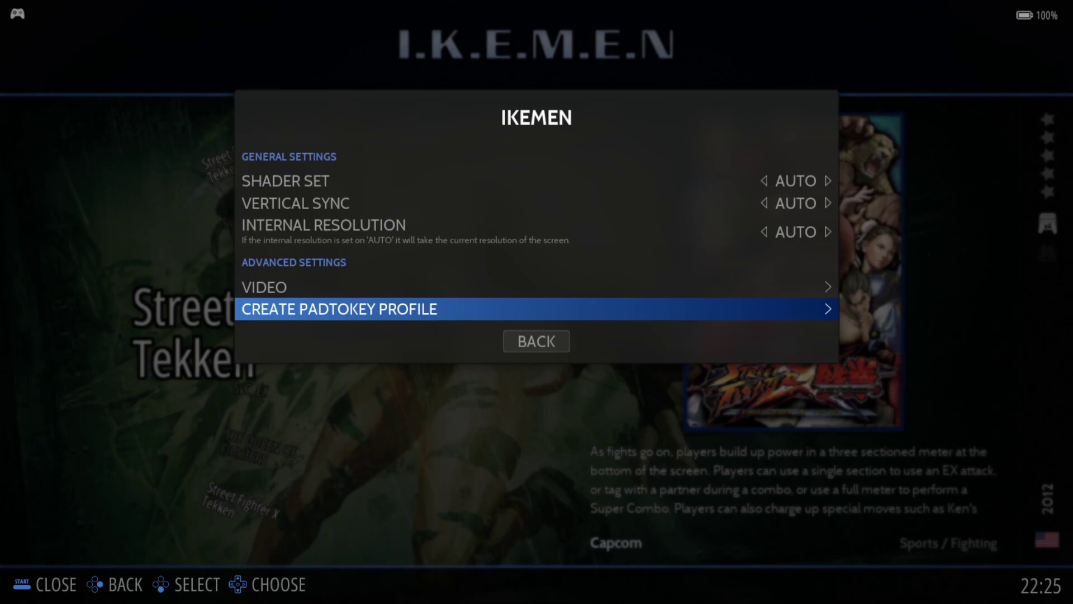
- Create a PadToKey profile mapping player 1's D-PAD UP to the Q key
key(Return)
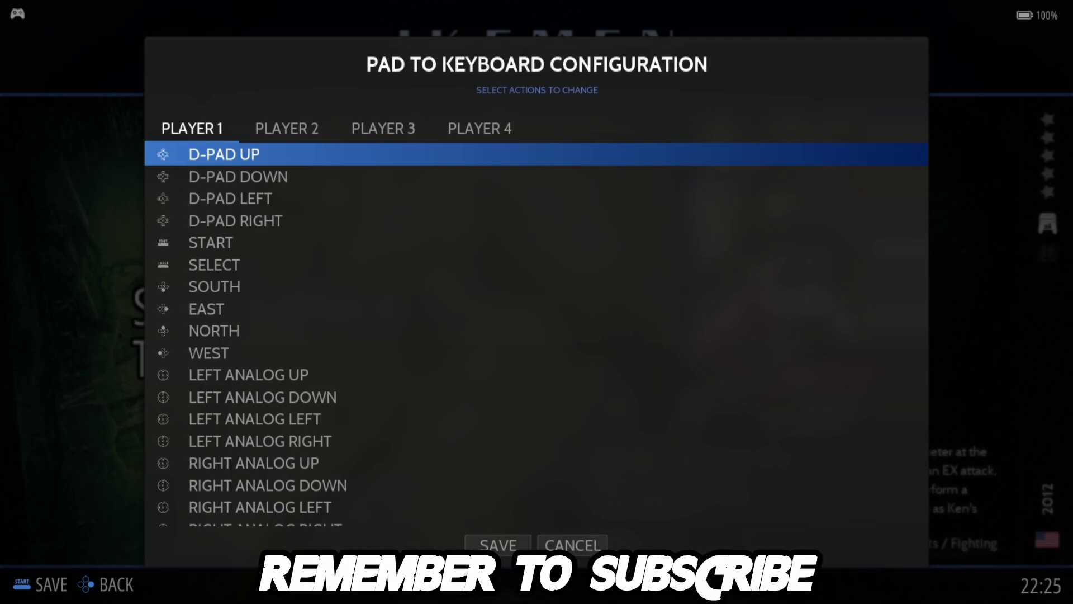
key(Return)
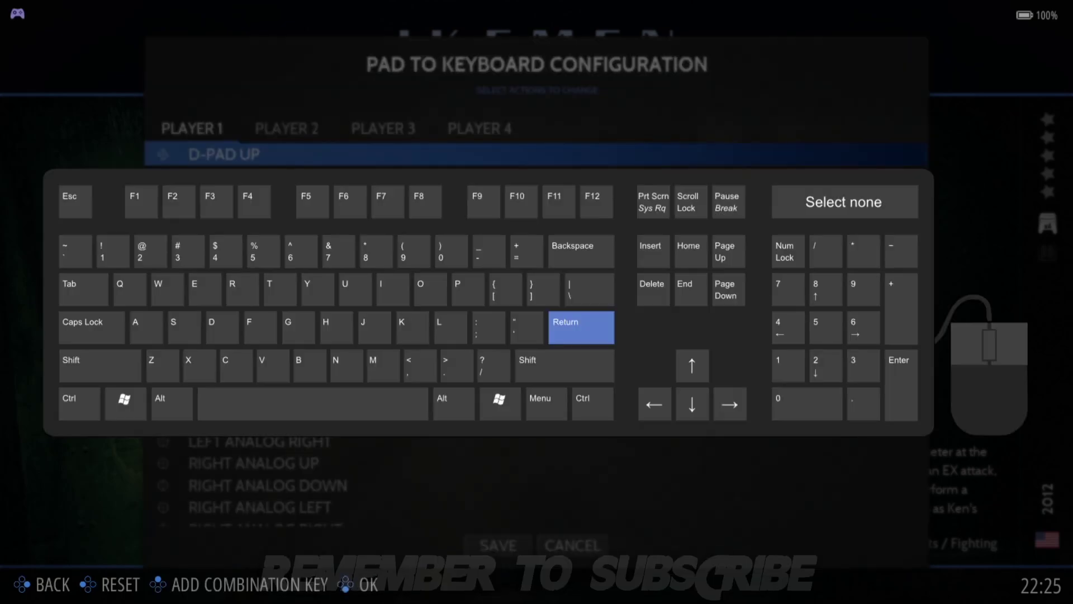
key(Left)
key(Left)
key(Left)
key(Left)
key(Left)
key(Left)
key(Left)
key(Left)
key(Left)
key(Left)
key(Left)
key(Up)
key(Left)
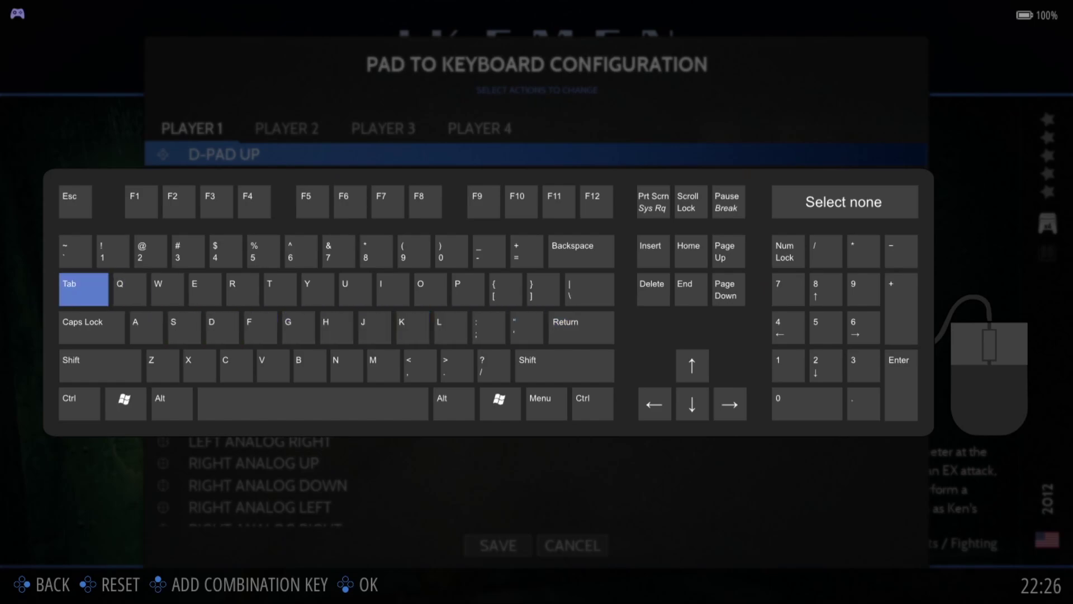
key(Right)
key(Return)
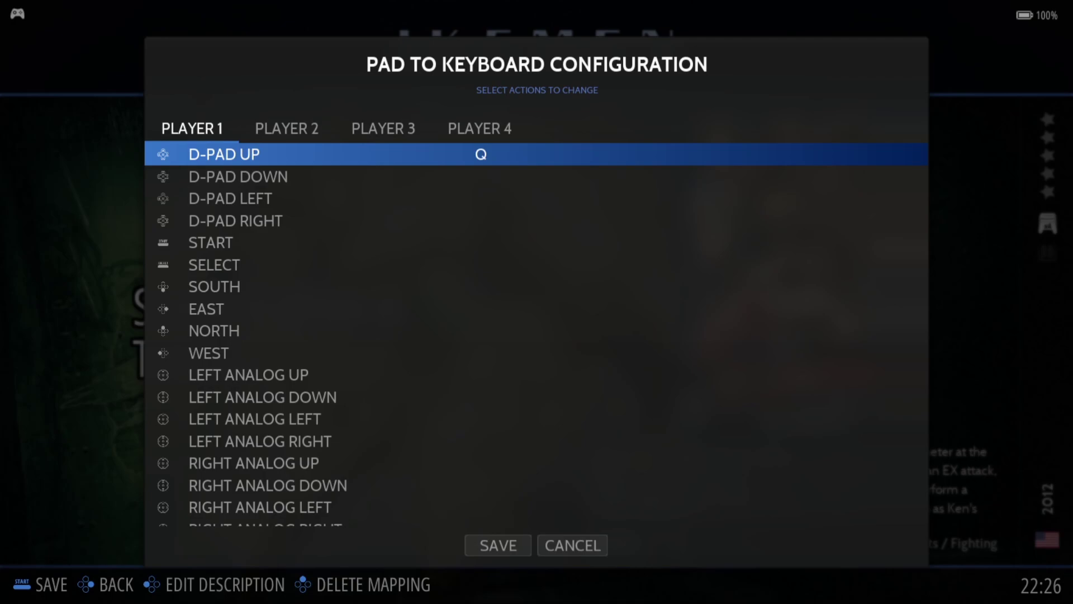
key(Up)
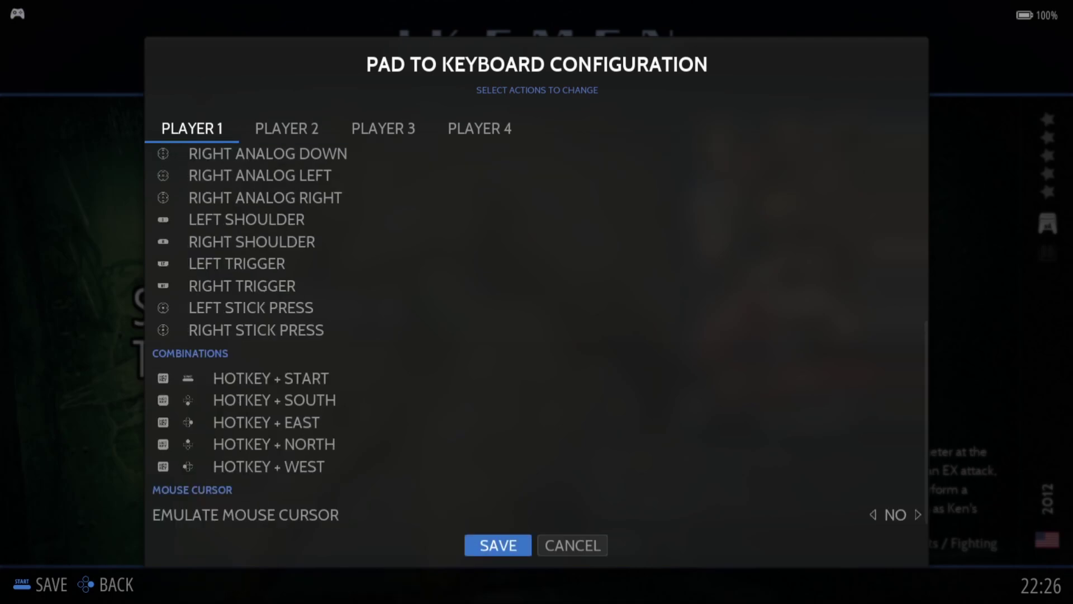